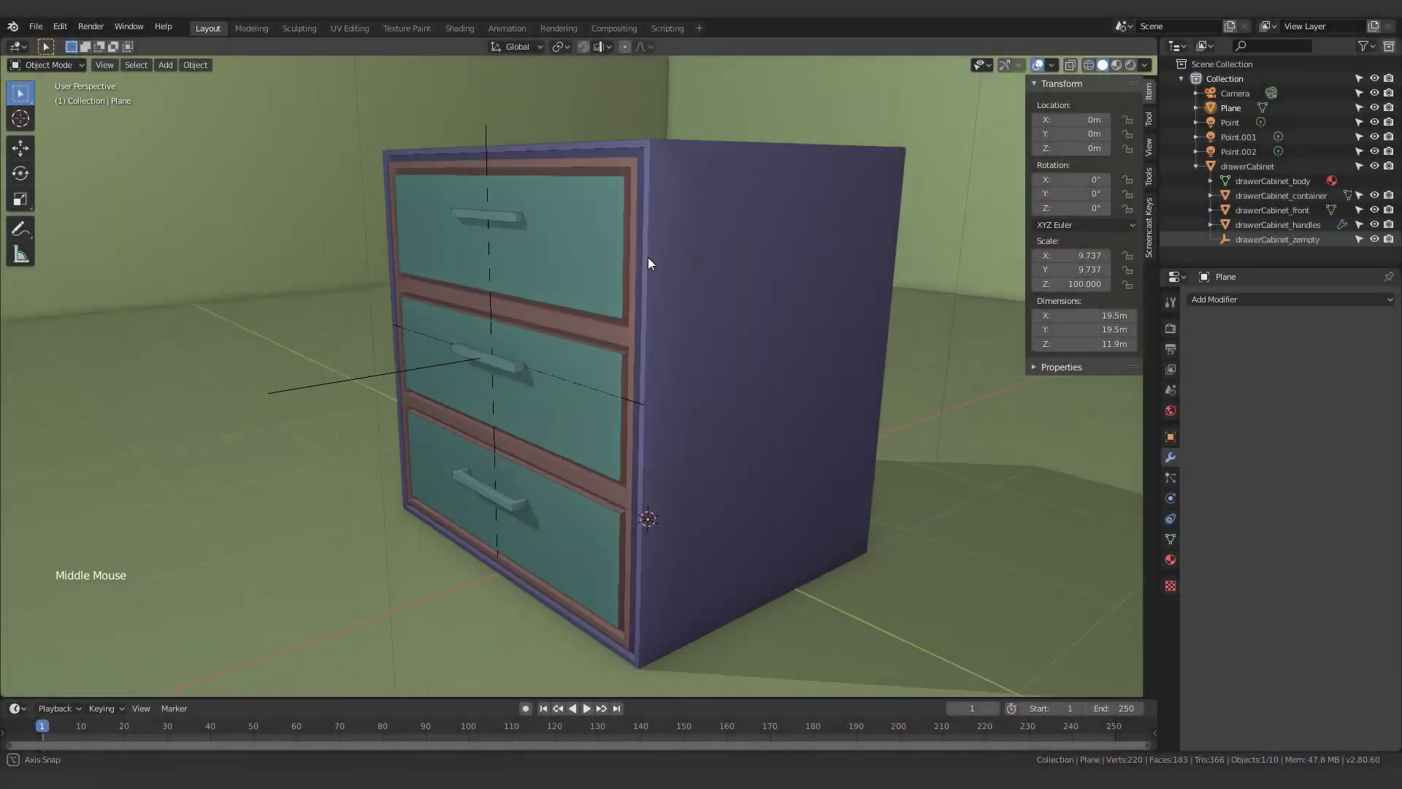
Step: Select drawerCabinet_container, zoom in, and enter Edit Mode on its mesh
{"action": "left_click", "coordinate": [602, 290]}
{"action": "scroll", "coordinate": [603, 297], "scroll_direction": "up", "scroll_amount": 2}
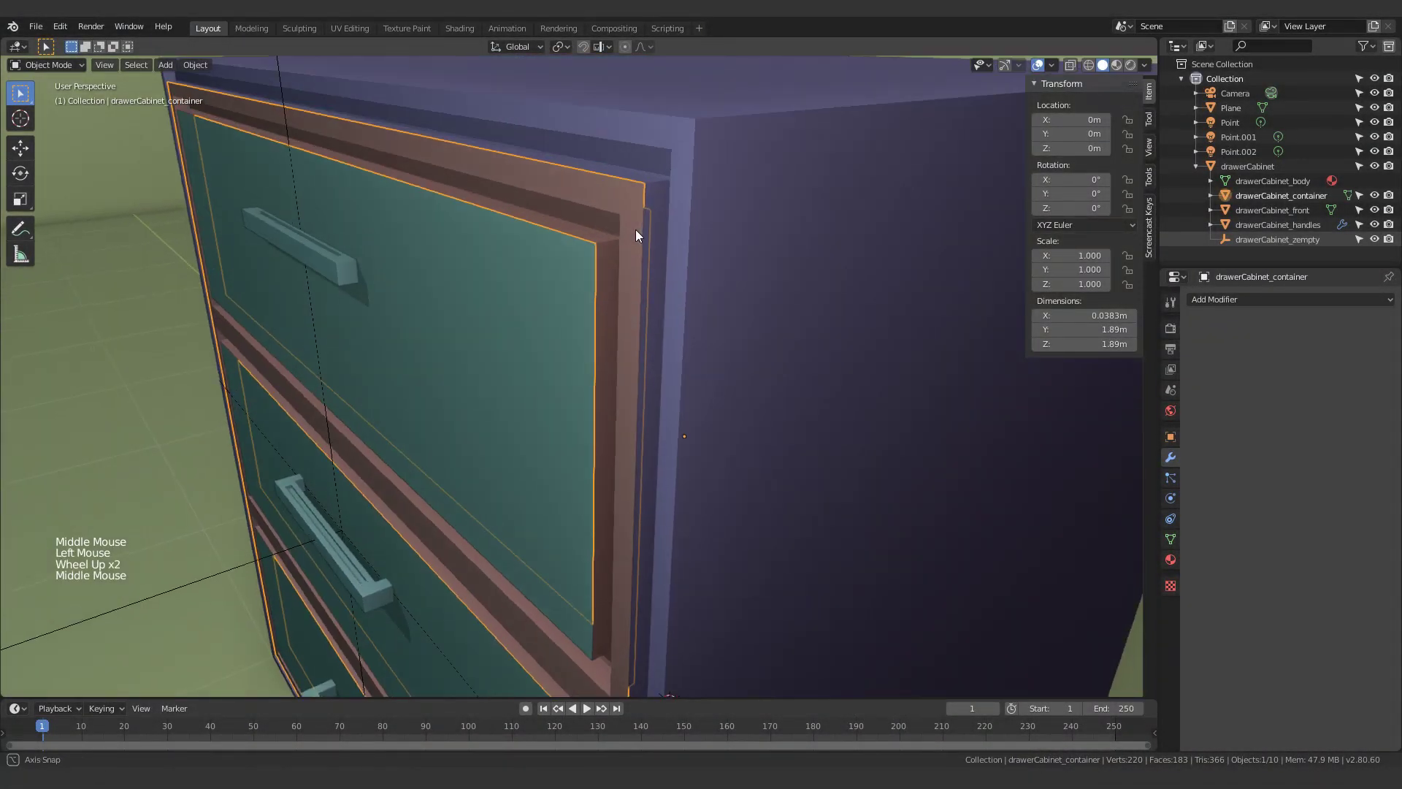
{"action": "key", "text": "Tab"}
{"action": "scroll", "coordinate": [594, 273], "scroll_direction": "down", "scroll_amount": 1}
{"action": "scroll", "coordinate": [594, 273], "scroll_direction": "up", "scroll_amount": 1}
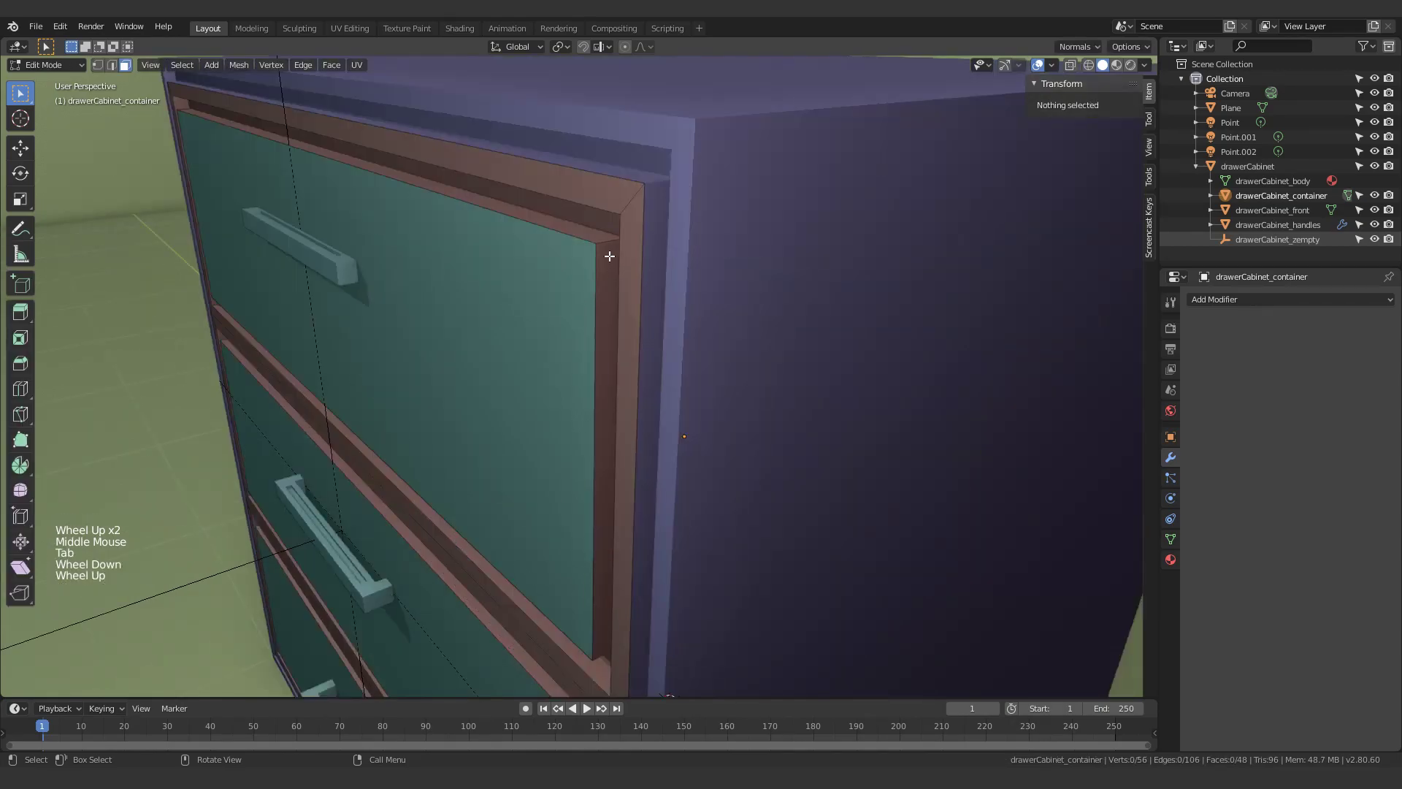
Step: In face mode, select the face rings around the top, middle and lower drawer openings
{"action": "key", "text": "2"}
{"action": "key", "text": "3"}
{"action": "left_click", "coordinate": [610, 260], "text": "alt+shift"}
{"action": "middle_click_drag", "start_coordinate": [610, 260], "coordinate": [612, 250], "text": "shift"}
{"action": "left_click", "coordinate": [583, 147], "text": "alt+shift"}
{"action": "middle_click_drag", "start_coordinate": [584, 161], "coordinate": [567, 233], "text": "shift"}
{"action": "key", "text": "alt+a"}
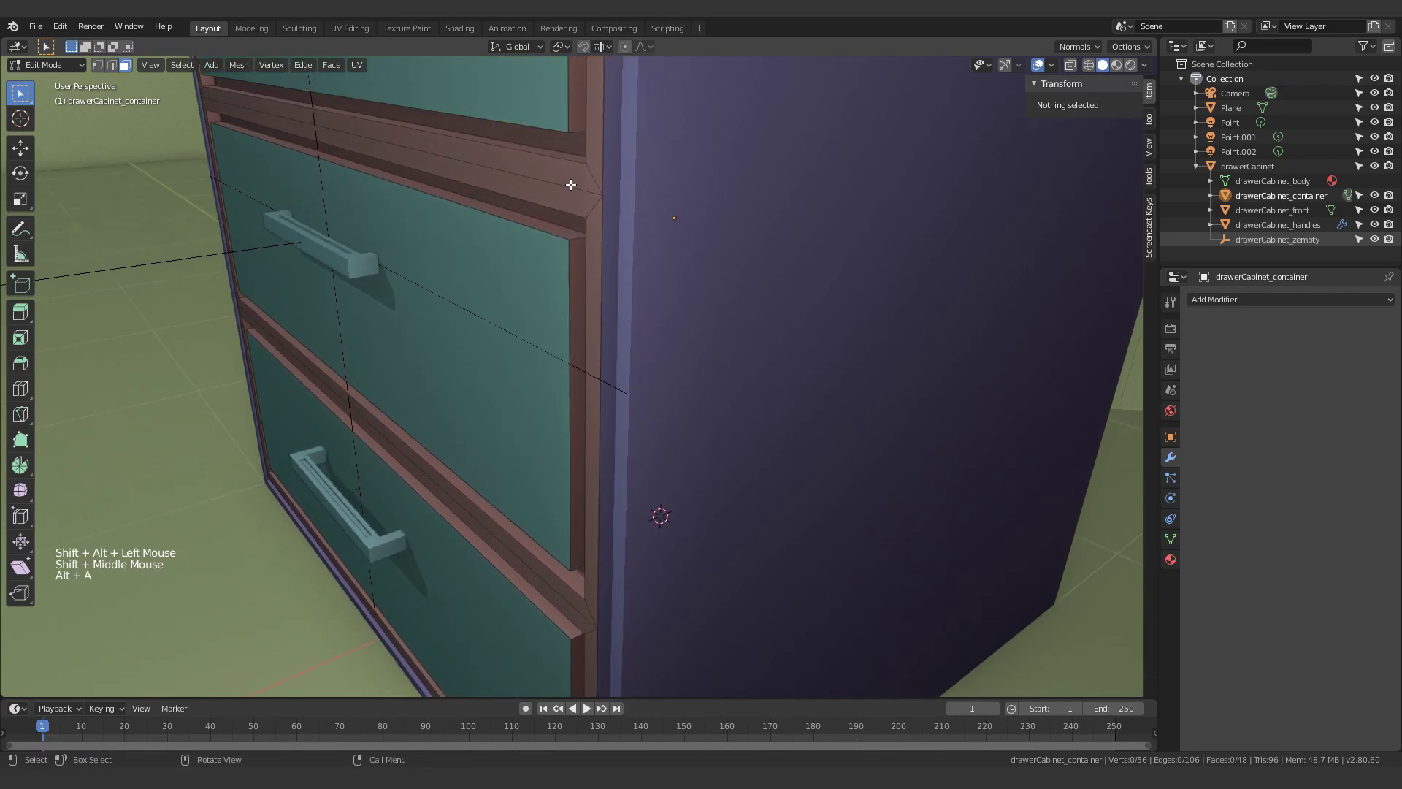
{"action": "left_click", "coordinate": [573, 132], "text": "alt+shift"}
{"action": "left_click", "coordinate": [576, 245], "text": "alt+shift"}
{"action": "middle_click", "coordinate": [557, 438], "text": "alt+shift"}
{"action": "middle_click_drag", "start_coordinate": [557, 438], "coordinate": [582, 375], "text": "shift"}
{"action": "left_click", "coordinate": [582, 374], "text": "alt+shift"}
{"action": "scroll", "coordinate": [568, 385], "scroll_direction": "down", "scroll_amount": 2}
{"action": "scroll", "coordinate": [561, 376], "scroll_direction": "up", "scroll_amount": 2}
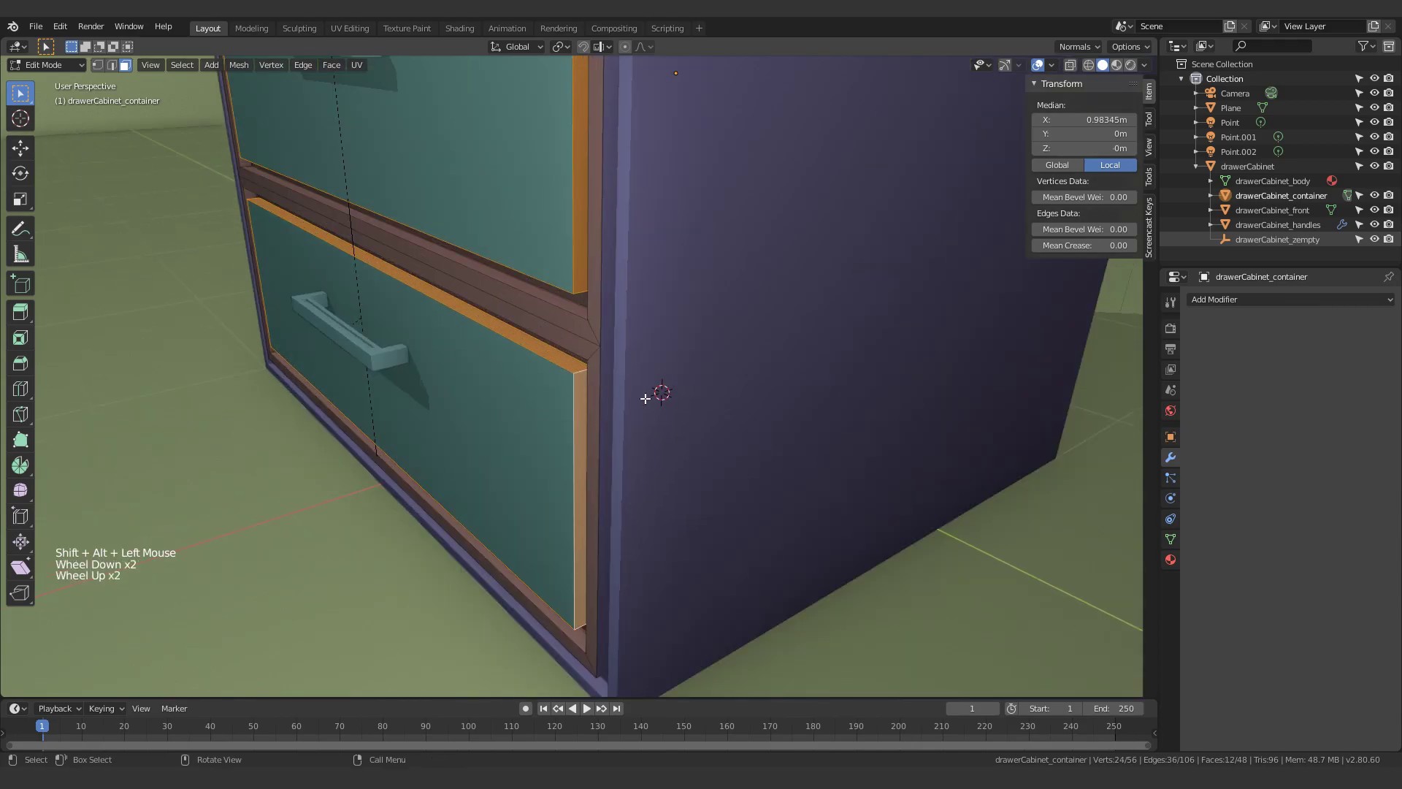
Step: Delete the twelve selected faces and return to Object Mode
{"action": "key", "text": "x"}
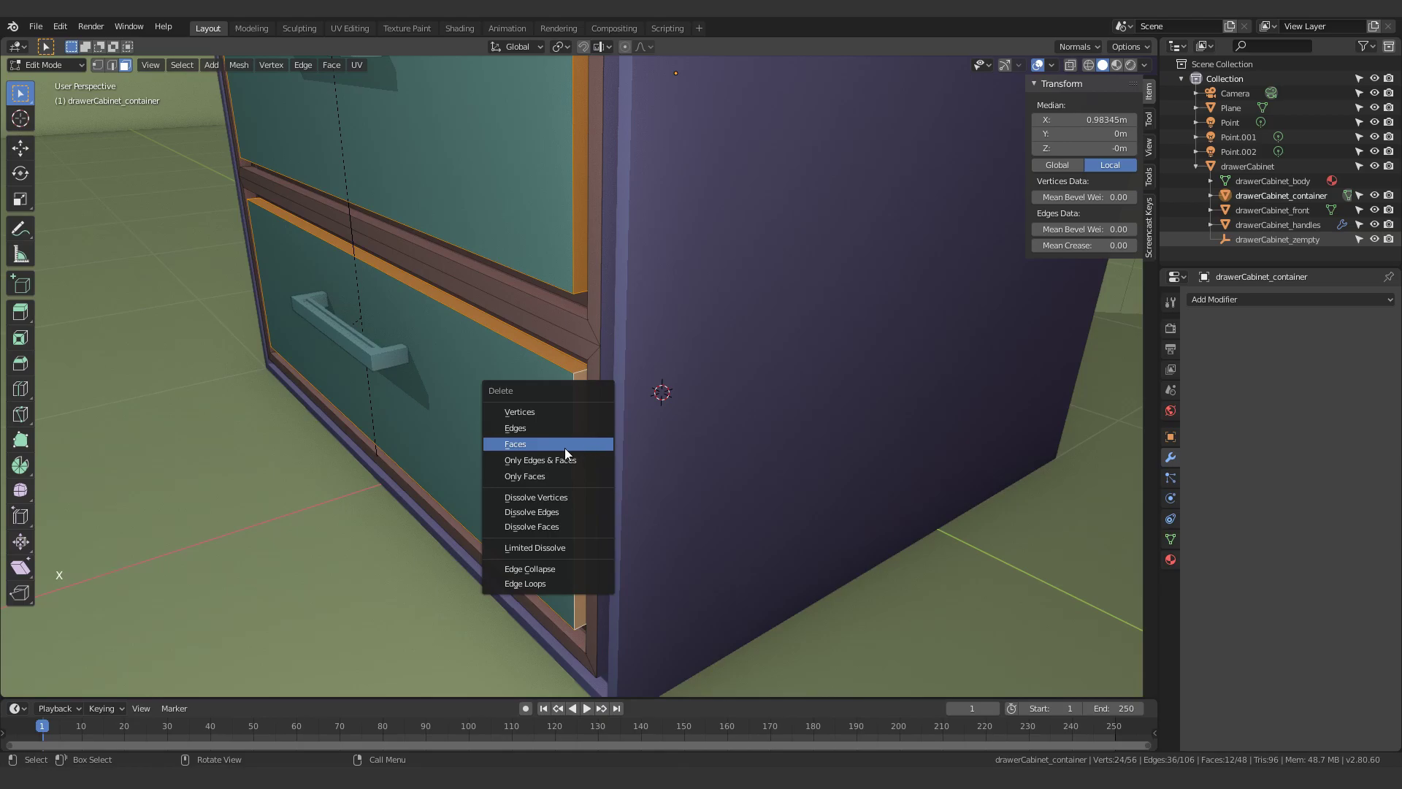
{"action": "left_click", "coordinate": [564, 450]}
{"action": "scroll", "coordinate": [577, 424], "scroll_direction": "down", "scroll_amount": 3}
{"action": "key", "text": "Tab"}
Step: Select the drawer fronts object
{"action": "middle_click_drag", "start_coordinate": [584, 396], "coordinate": [592, 309]}
{"action": "left_click", "coordinate": [650, 444]}
{"action": "middle_click_drag", "start_coordinate": [691, 461], "coordinate": [652, 431]}
{"action": "scroll", "coordinate": [750, 394], "scroll_direction": "up", "scroll_amount": 2}
{"action": "middle_click_drag", "start_coordinate": [751, 394], "coordinate": [733, 417], "text": "shift"}
Step: Separate the drawer fronts mesh by loose parts into individual objects
{"action": "scroll", "coordinate": [733, 414], "scroll_direction": "down", "scroll_amount": 1}
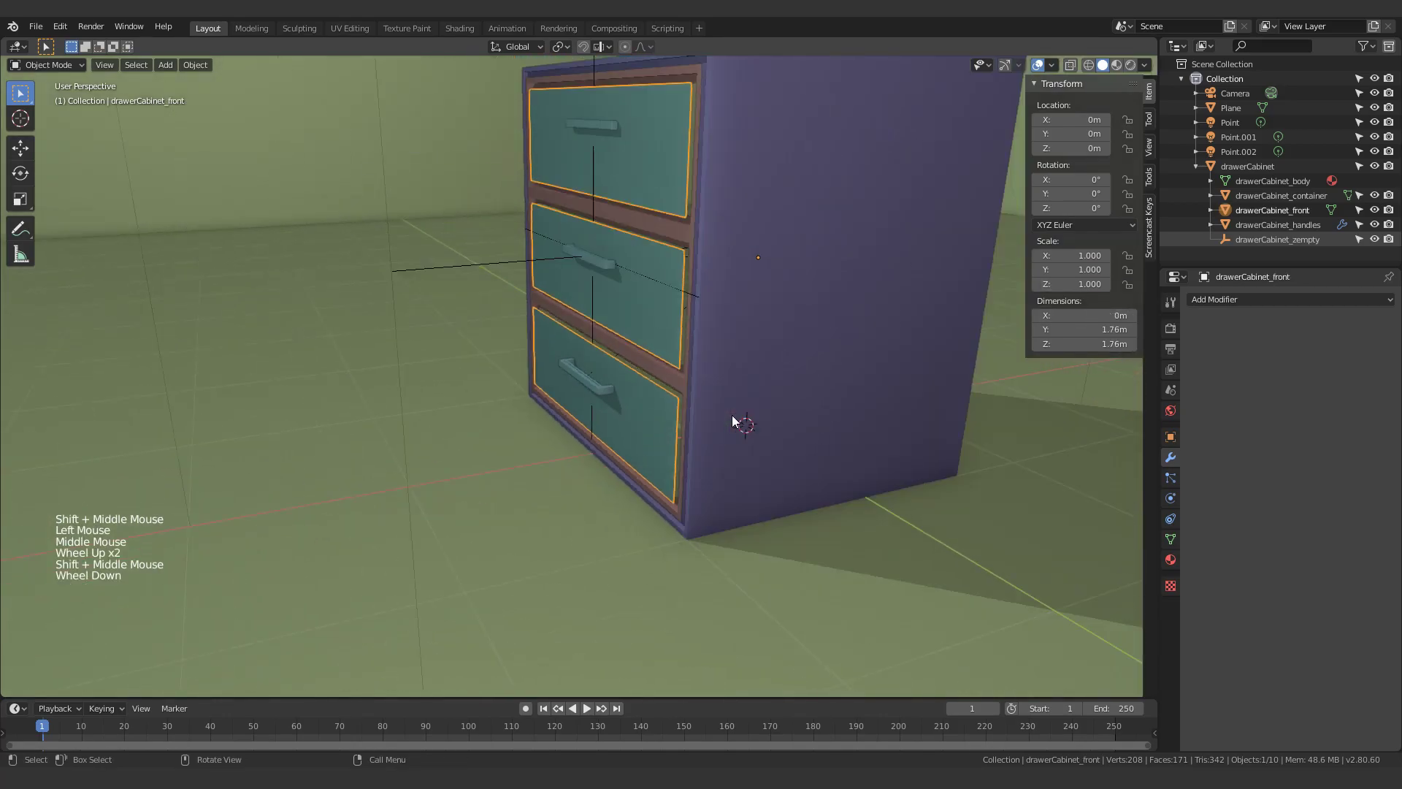
{"action": "key", "text": "Tab"}
{"action": "key", "text": "a"}
{"action": "key", "text": "p"}
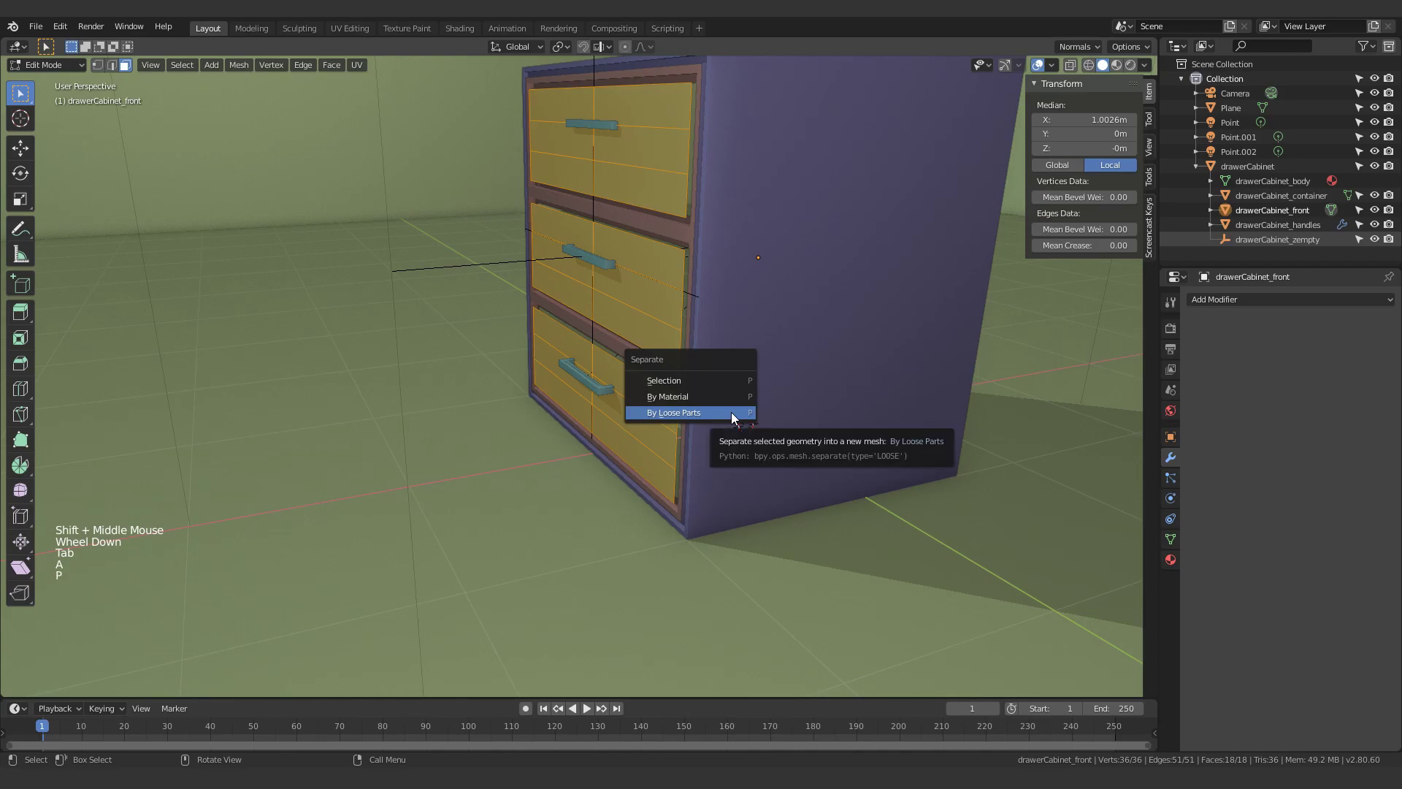
{"action": "left_click", "coordinate": [730, 412]}
{"action": "key", "text": "Tab"}
Step: Delete the top and middle drawer fronts, keeping only drawerCabinet_front.002
{"action": "middle_click_drag", "start_coordinate": [733, 414], "coordinate": [720, 331], "text": "shift"}
{"action": "left_click", "coordinate": [623, 410]}
{"action": "left_click", "coordinate": [601, 516], "text": "shift"}
{"action": "left_click", "coordinate": [623, 503]}
{"action": "left_click", "coordinate": [721, 321], "text": "shift"}
{"action": "key", "text": "x"}
{"action": "left_click", "coordinate": [723, 326]}
{"action": "left_click", "coordinate": [641, 383]}
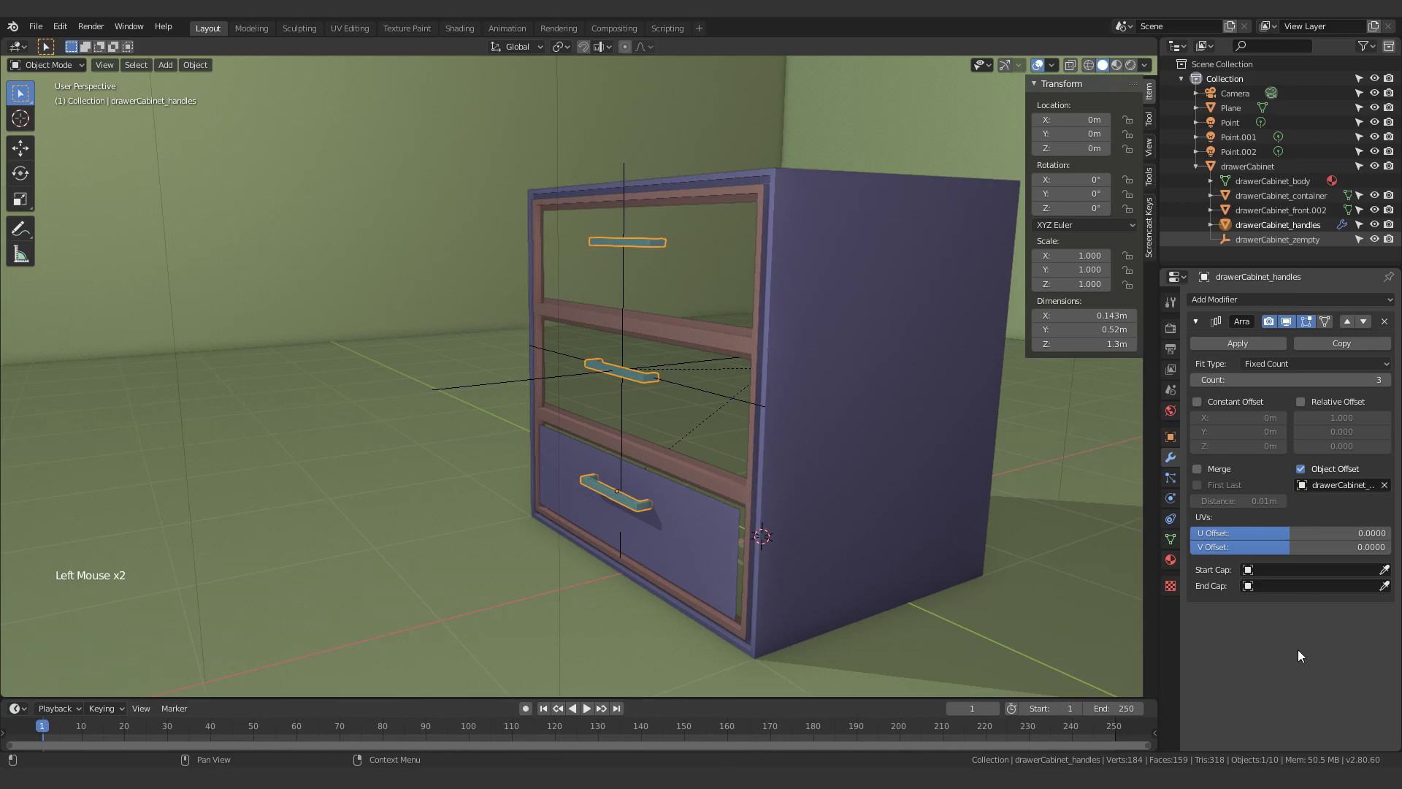
Step: Move the bottom drawer front out along X to 2 m
{"action": "middle_click_drag", "start_coordinate": [691, 606], "coordinate": [720, 502], "text": "shift"}
{"action": "left_click", "coordinate": [748, 420]}
{"action": "middle_click_drag", "start_coordinate": [755, 411], "coordinate": [735, 451]}
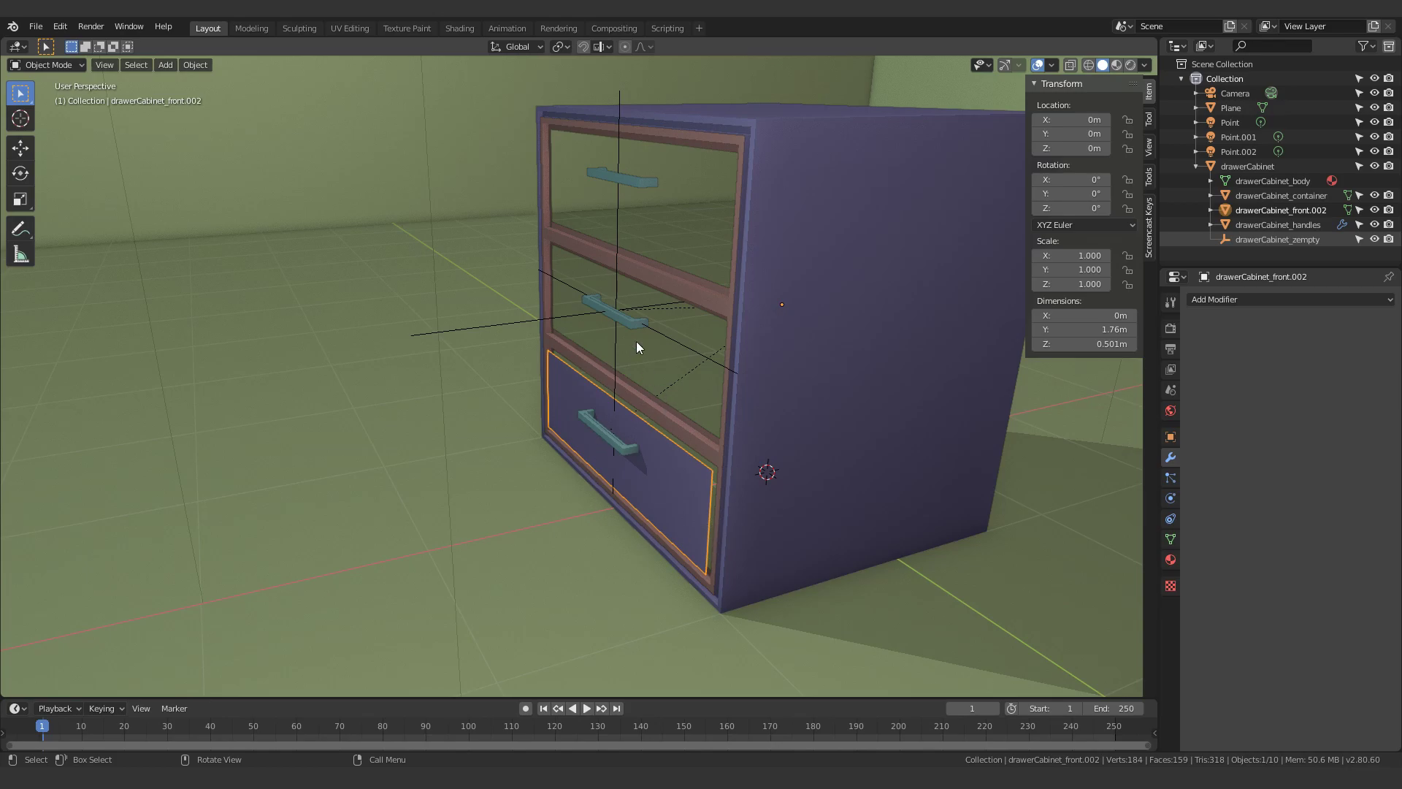
{"action": "middle_click_drag", "start_coordinate": [654, 459], "coordinate": [740, 309], "text": "shift"}
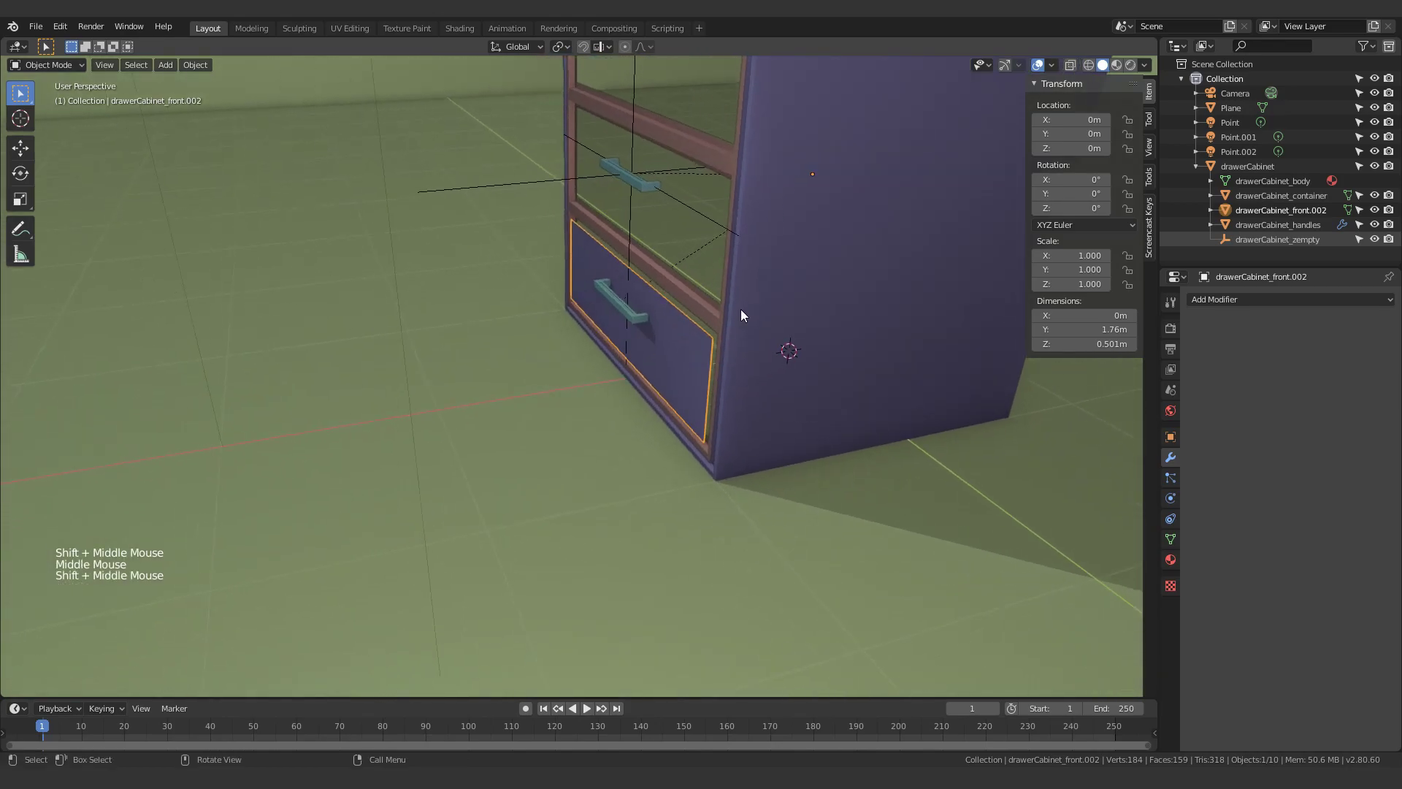
{"action": "key", "text": "g"}
{"action": "left_click", "coordinate": [155, 389]}
{"action": "middle_click_drag", "start_coordinate": [155, 389], "coordinate": [471, 344]}
Step: Extrude the front plane into a 1.35 × 1.76 × 0.501 m box and adjust its end face
{"action": "key", "text": "Tab"}
{"action": "key", "text": "a"}
{"action": "key", "text": "e"}
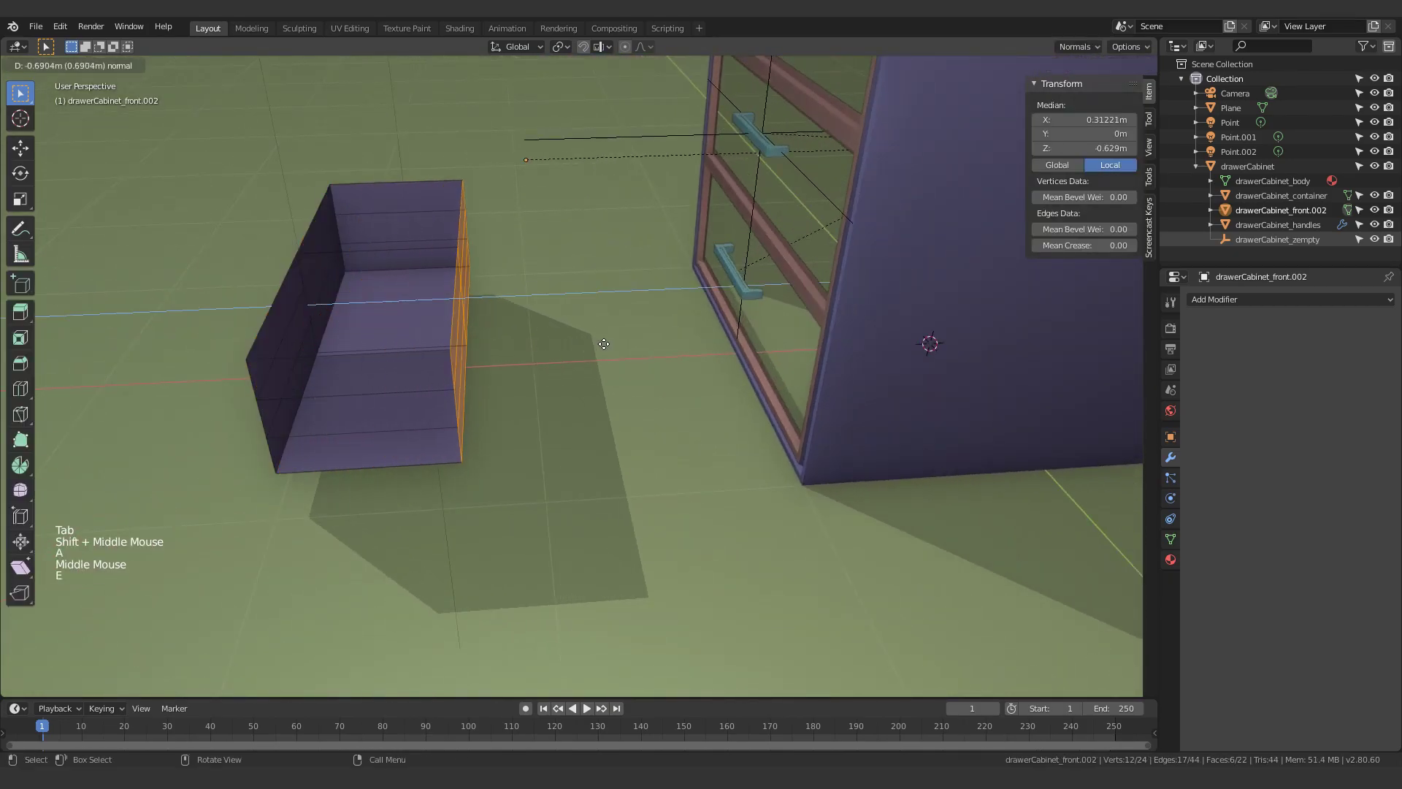
{"action": "left_click", "coordinate": [759, 333]}
{"action": "middle_click_drag", "start_coordinate": [760, 334], "coordinate": [834, 417]}
{"action": "scroll", "coordinate": [834, 416], "scroll_direction": "down", "scroll_amount": 1}
{"action": "middle_click_drag", "start_coordinate": [834, 416], "coordinate": [740, 412], "text": "shift"}
{"action": "key", "text": "g"}
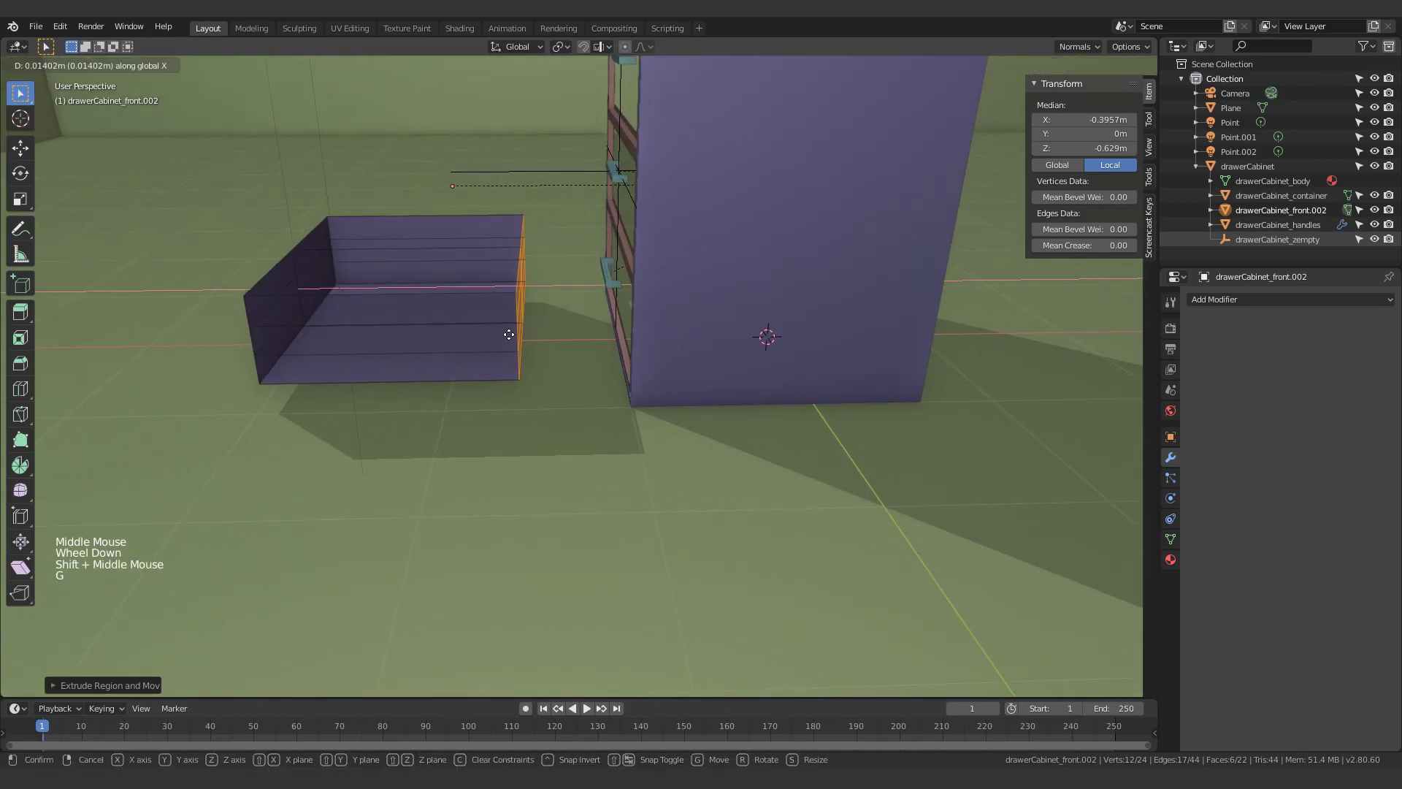
{"action": "left_click", "coordinate": [524, 334]}
{"action": "middle_click_drag", "start_coordinate": [524, 334], "coordinate": [634, 335]}
{"action": "scroll", "coordinate": [523, 363], "scroll_direction": "up", "scroll_amount": 1}
{"action": "key", "text": "Tab"}
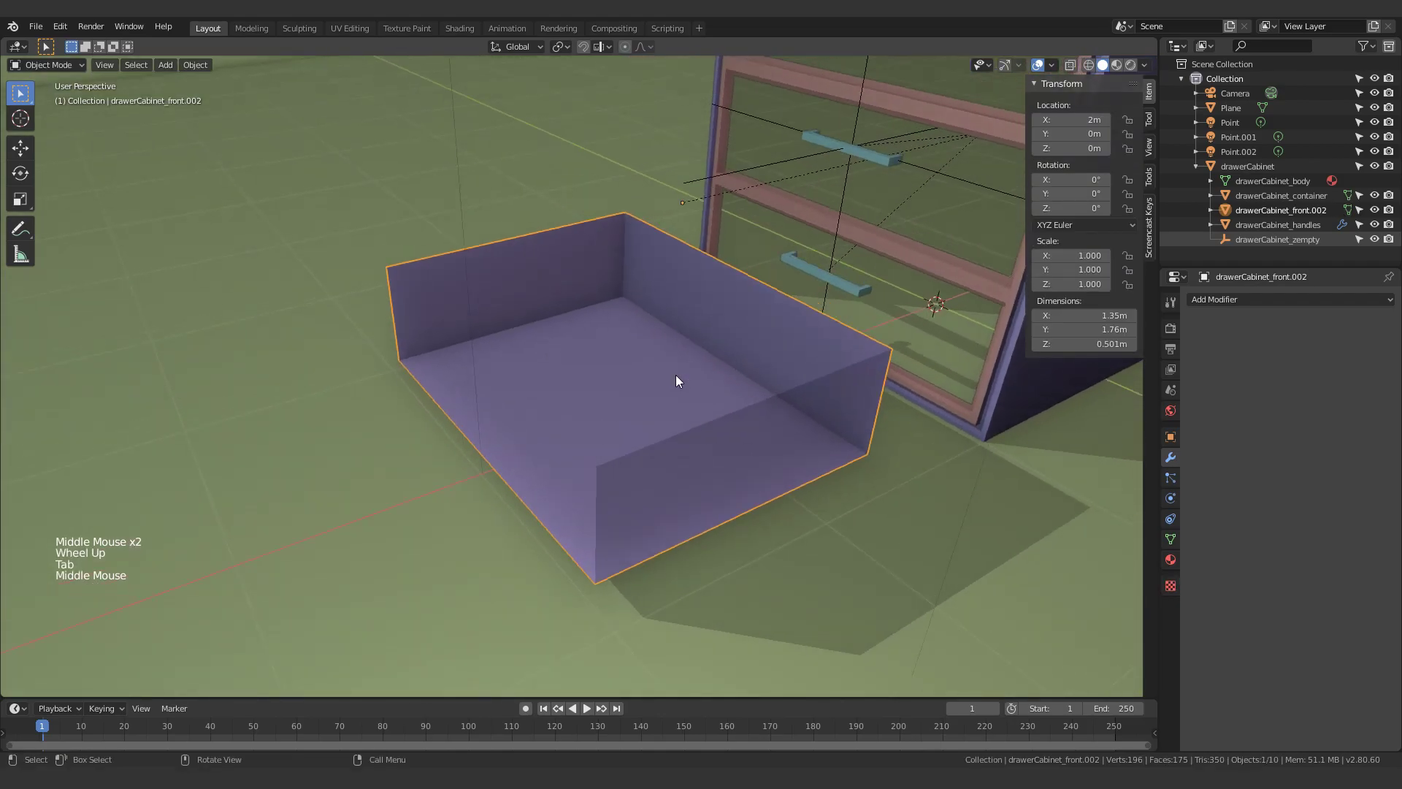
Step: Recalculate the drawer box's normals with Shift+N
{"action": "key", "text": "Tab"}
{"action": "key", "text": "a"}
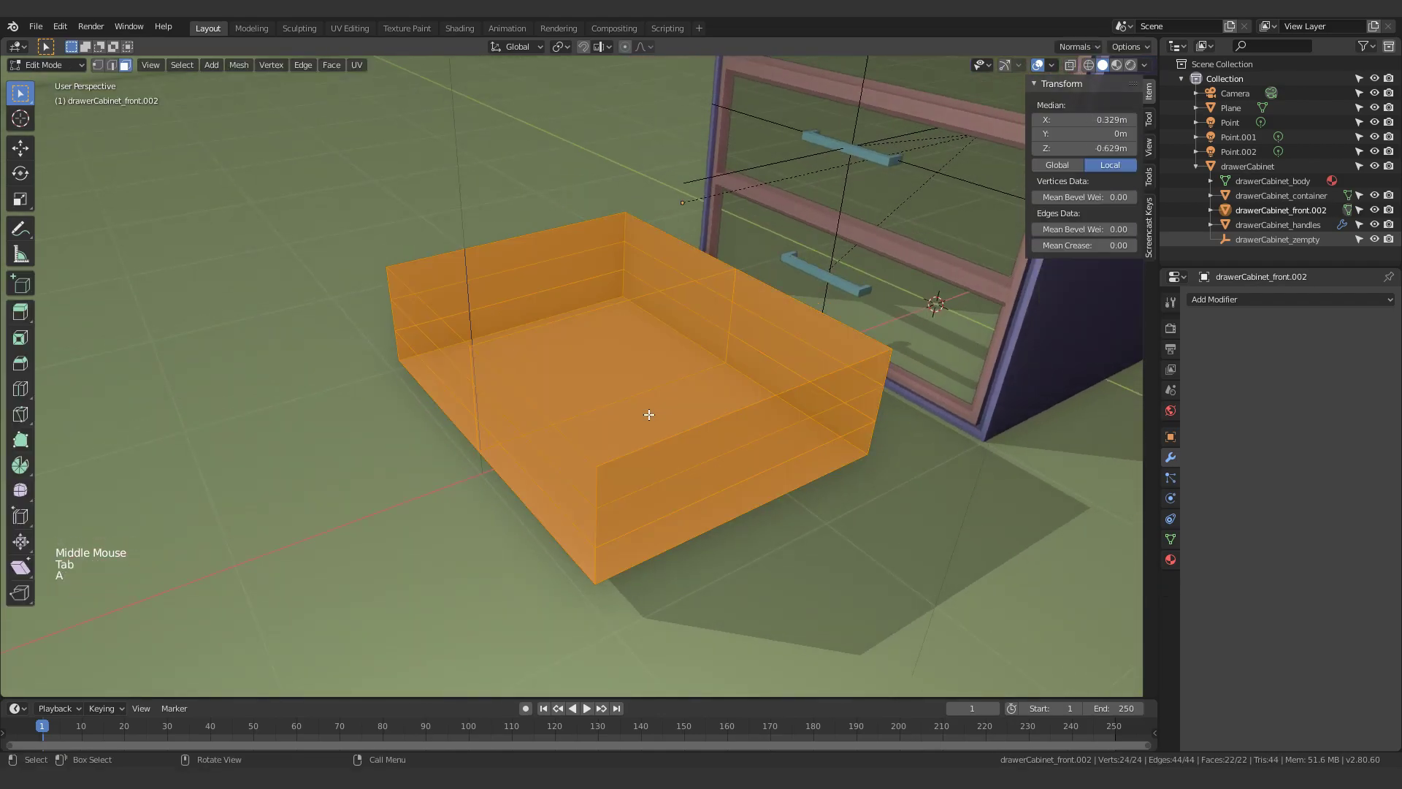
{"action": "key", "text": "shift+n"}
{"action": "key", "text": "Tab"}
Step: Delete the box's two top faces so the drawer is open on top
{"action": "mouse_move", "coordinate": [649, 414]}
{"action": "middle_mouse_down"}
{"action": "mouse_move", "coordinate": [760, 322]}
{"action": "mouse_move", "coordinate": [738, 410]}
{"action": "mouse_move", "coordinate": [733, 344]}
{"action": "mouse_move", "coordinate": [726, 363]}
{"action": "mouse_move", "coordinate": [707, 361]}
{"action": "mouse_move", "coordinate": [670, 334]}
{"action": "mouse_move", "coordinate": [555, 307]}
{"action": "middle_mouse_up"}
{"action": "key", "text": "Tab"}
{"action": "key", "text": "3"}
{"action": "left_click", "coordinate": [546, 301]}
{"action": "middle_click_drag", "start_coordinate": [611, 394], "coordinate": [563, 379], "text": "shift"}
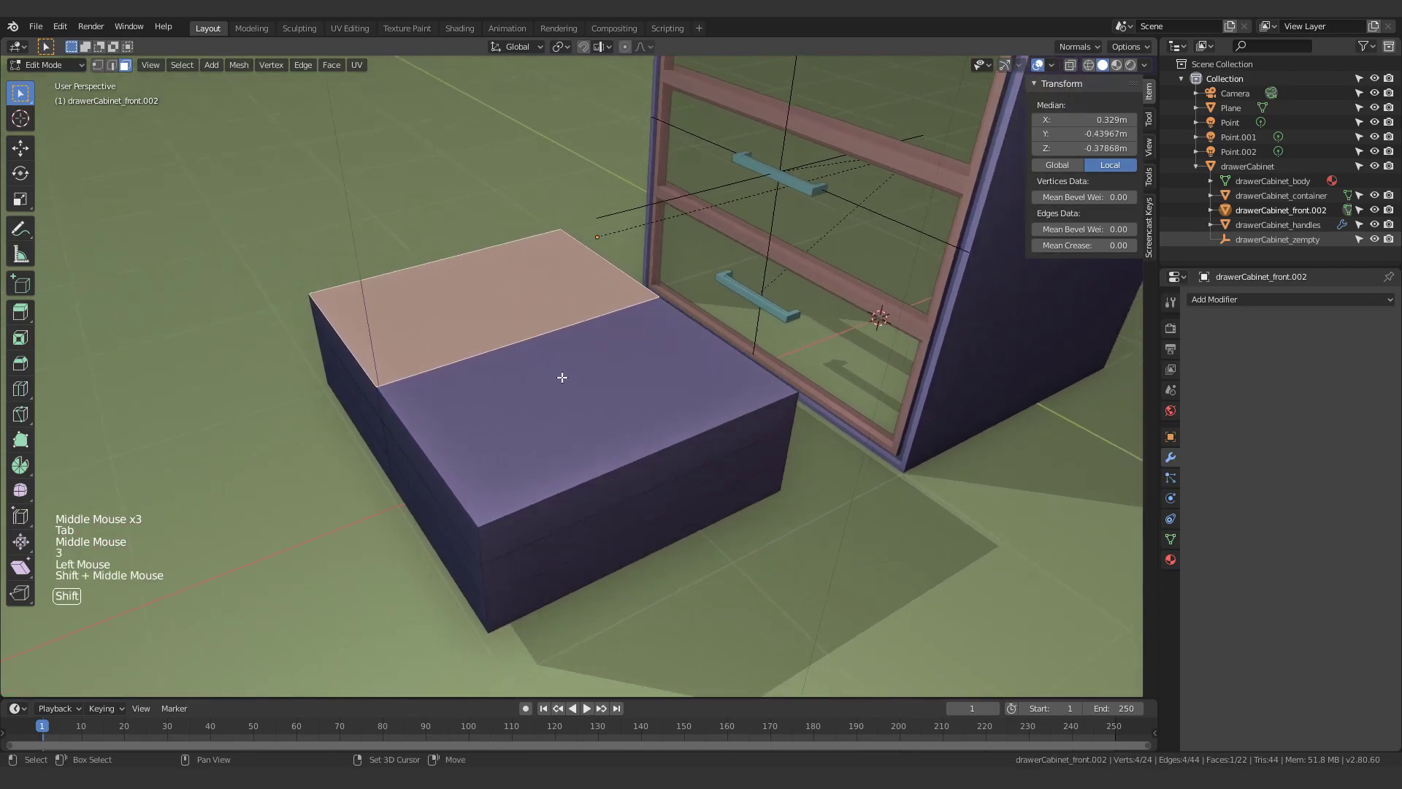
{"action": "left_click", "coordinate": [485, 416], "text": "shift"}
{"action": "mouse_move", "coordinate": [485, 416]}
{"action": "middle_mouse_down"}
{"action": "mouse_move", "coordinate": [560, 434]}
{"action": "mouse_move", "coordinate": [511, 419]}
{"action": "mouse_move", "coordinate": [577, 345]}
{"action": "mouse_move", "coordinate": [554, 350]}
{"action": "middle_mouse_up"}
{"action": "key", "text": "x"}
{"action": "left_click", "coordinate": [558, 346]}
{"action": "key", "text": "Tab"}
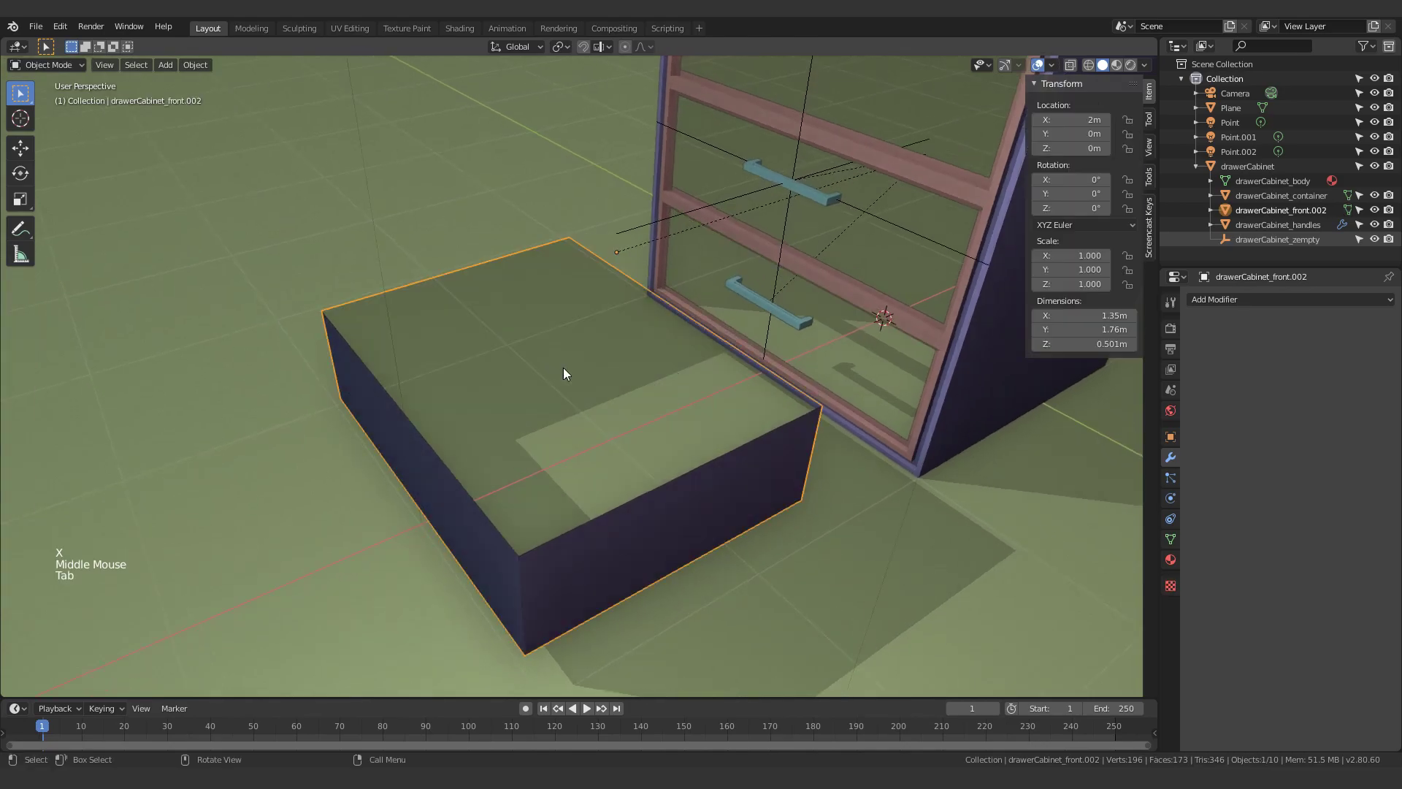
{"action": "left_click", "coordinate": [1145, 67]}
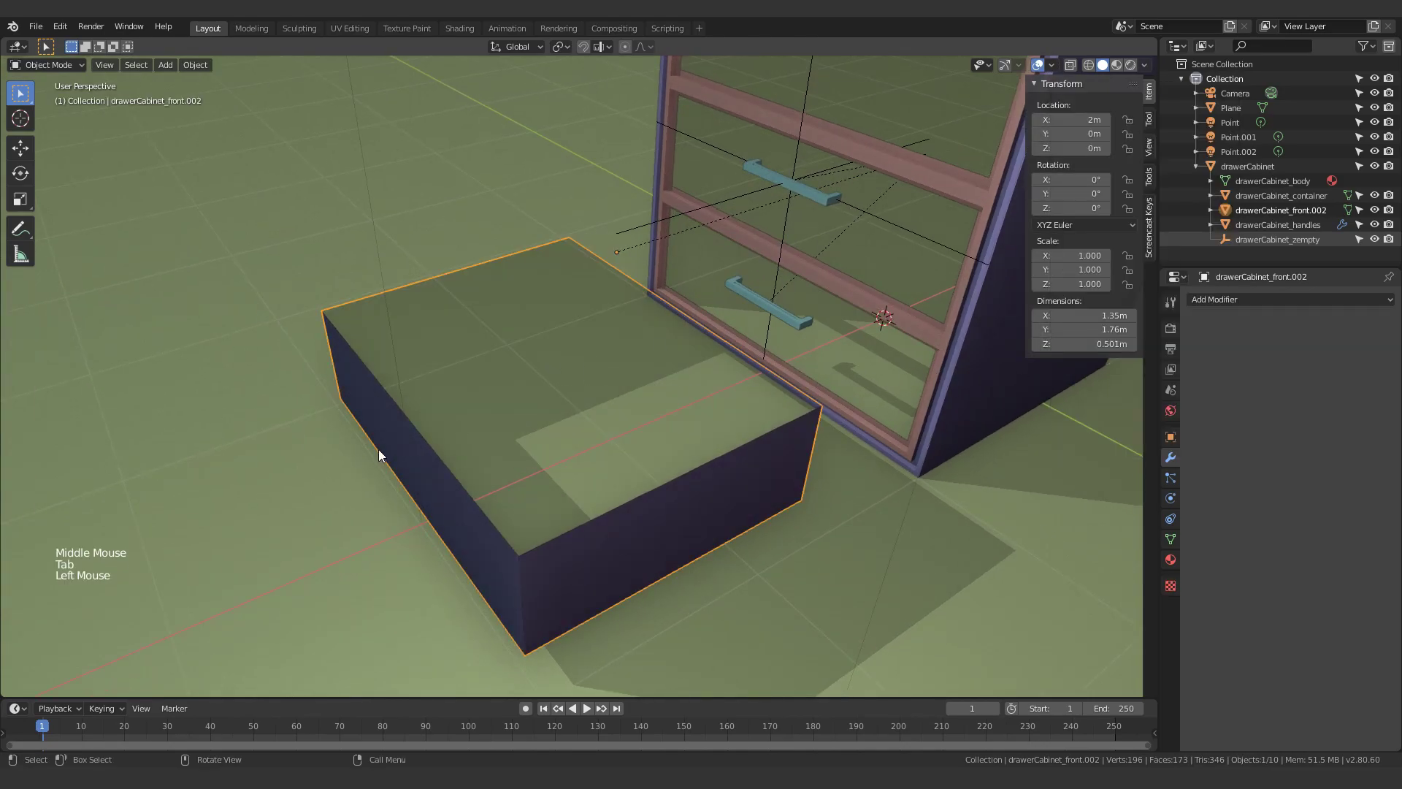
{"action": "left_click", "coordinate": [1145, 65]}
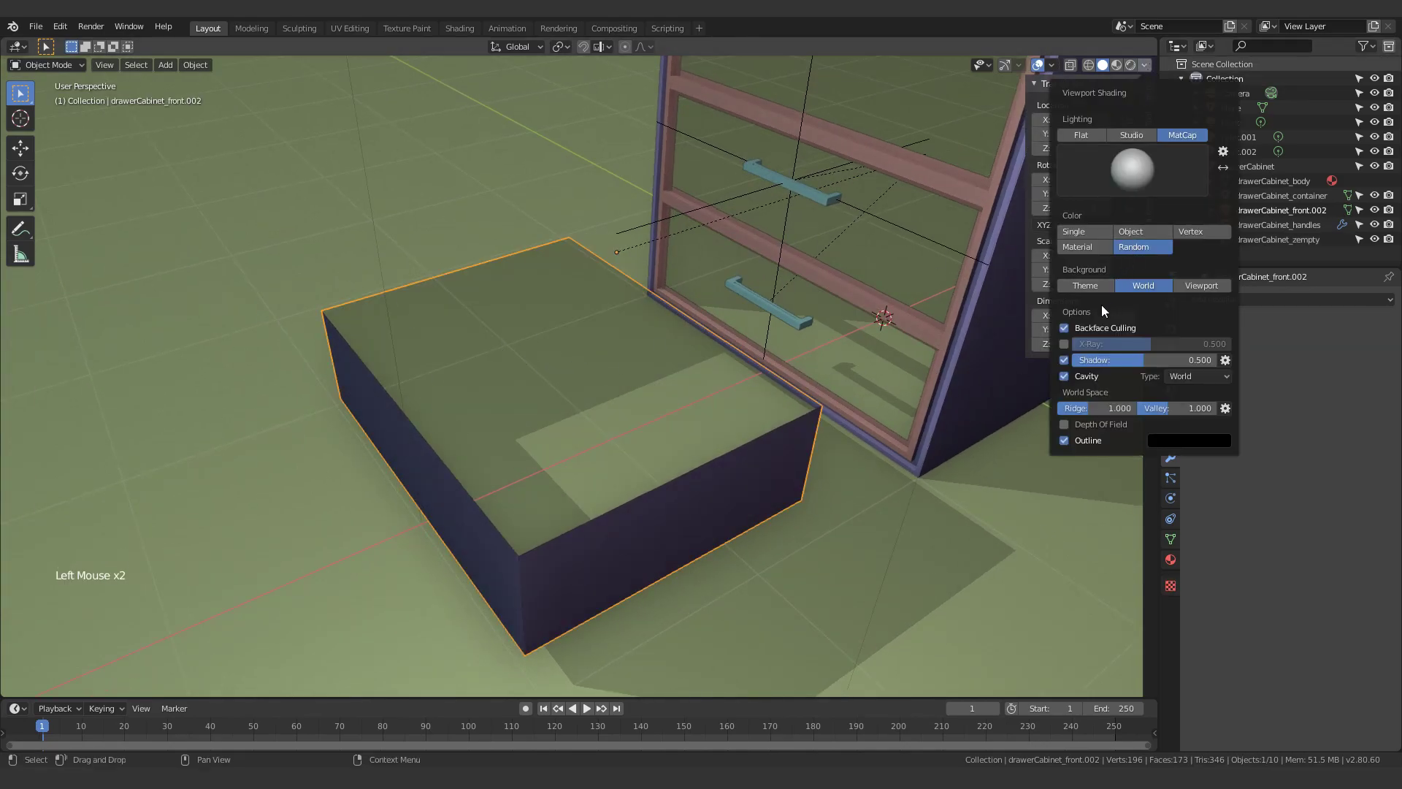
Step: Toggle backface culling off and back on to inspect the drawer, then reselect the drawer box
{"action": "left_click", "coordinate": [1065, 328]}
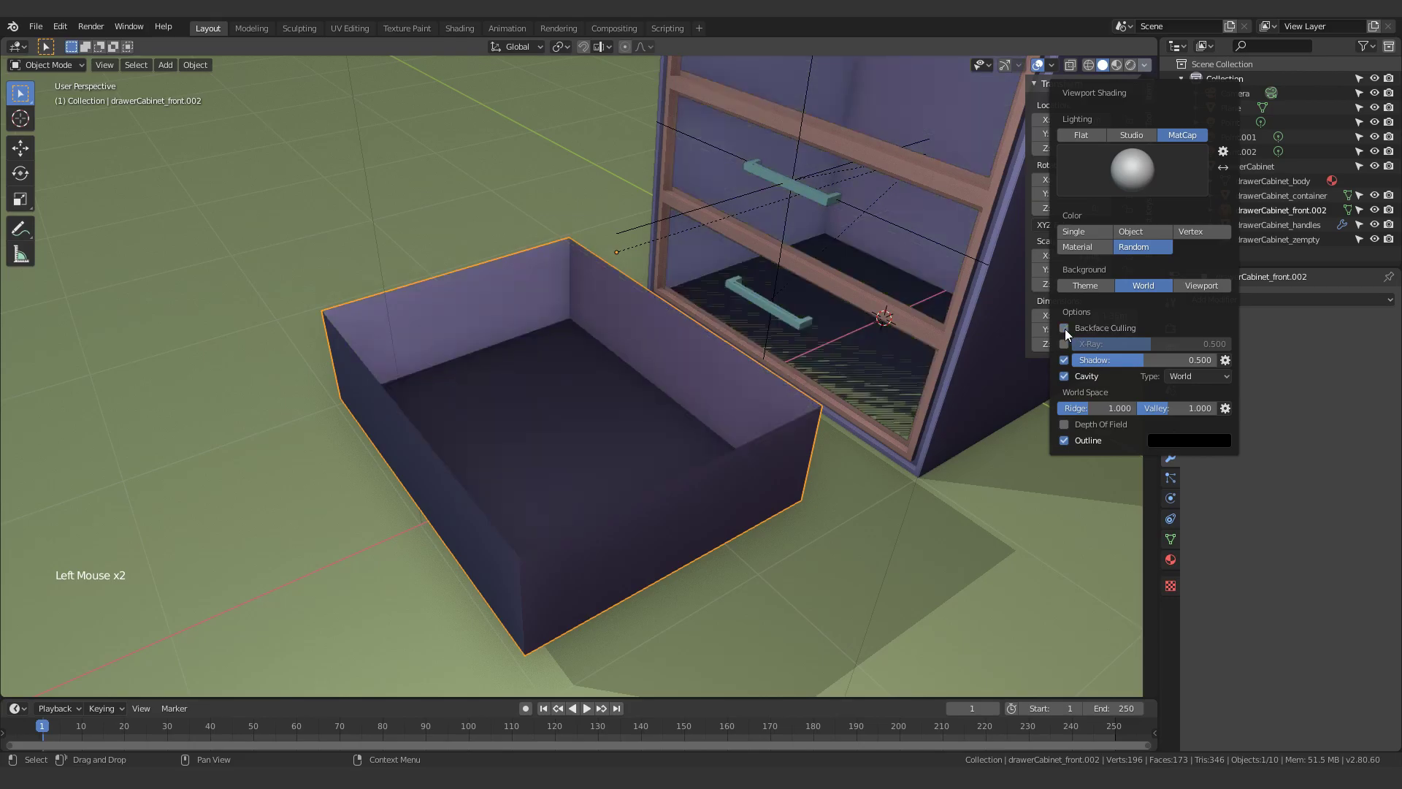
{"action": "left_click", "coordinate": [1065, 328]}
{"action": "left_click", "coordinate": [616, 471]}
{"action": "middle_click_drag", "start_coordinate": [617, 472], "coordinate": [527, 467]}
{"action": "left_click", "coordinate": [528, 467]}
{"action": "middle_click_drag", "start_coordinate": [621, 413], "coordinate": [642, 391]}
{"action": "mouse_move", "coordinate": [860, 349]}
{"action": "middle_mouse_down"}
{"action": "mouse_move", "coordinate": [803, 353]}
{"action": "mouse_move", "coordinate": [847, 351]}
{"action": "middle_mouse_up"}
Step: Add a Solidify modifier to the drawer box with 0.03 m thickness
{"action": "left_click", "coordinate": [1198, 299]}
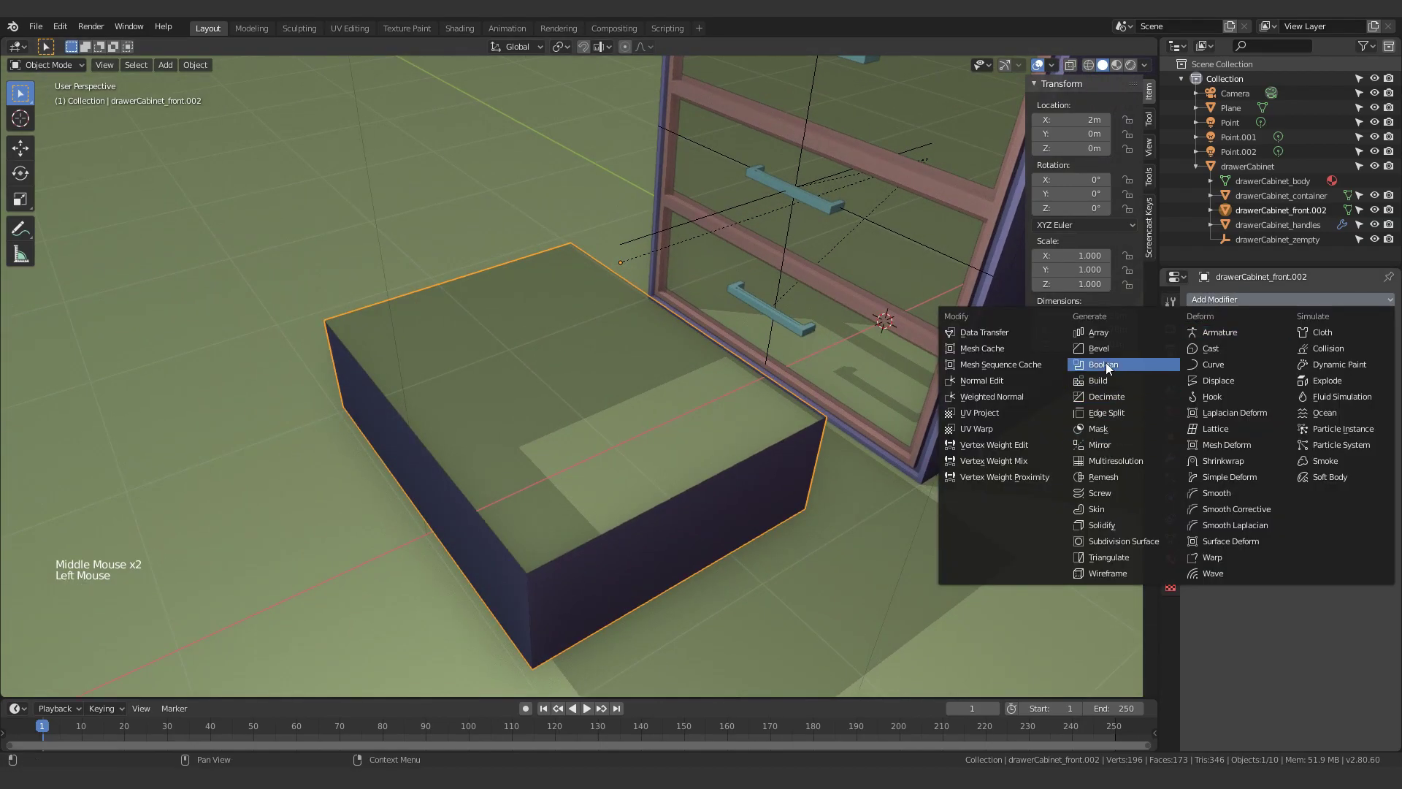
{"action": "left_click", "coordinate": [1098, 525]}
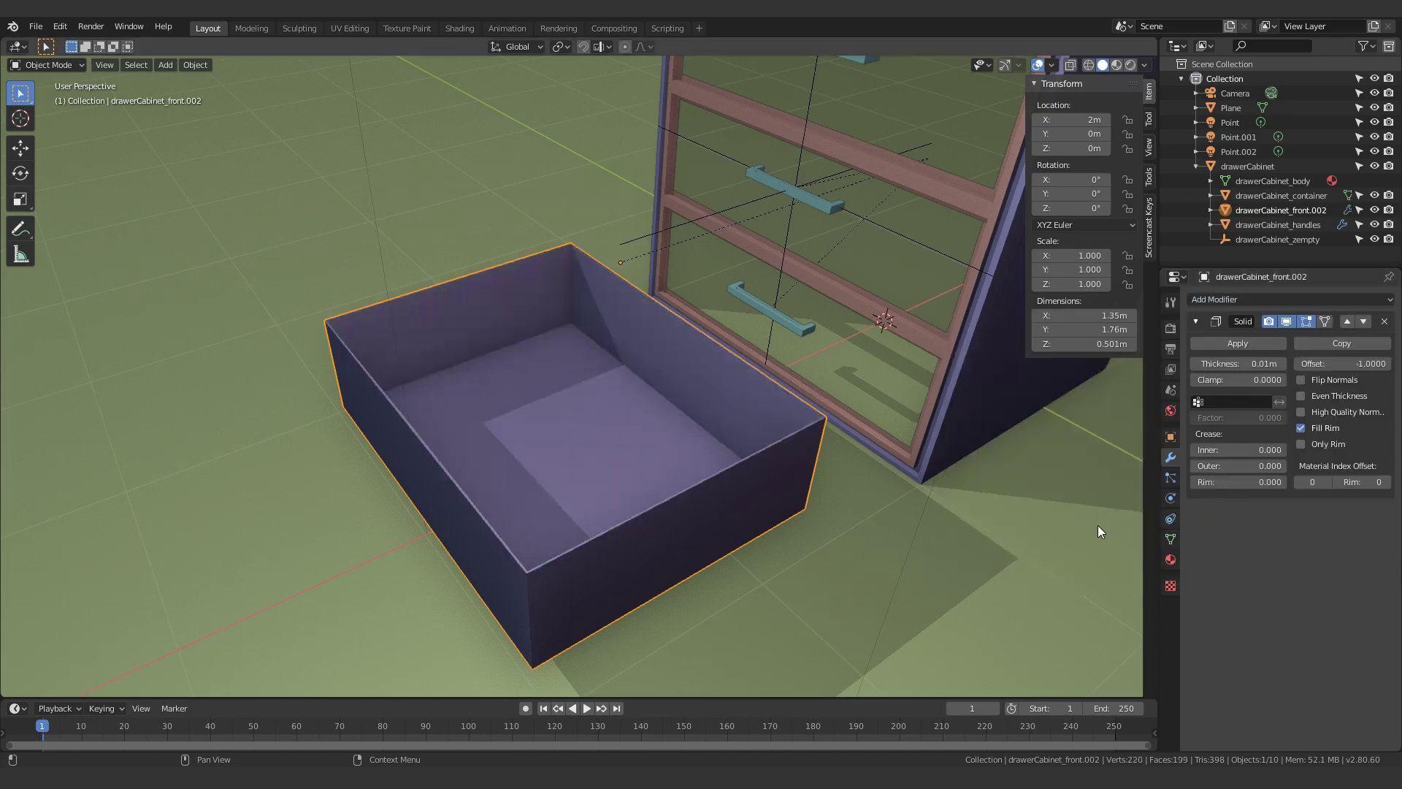
{"action": "middle_click_drag", "start_coordinate": [699, 479], "coordinate": [1121, 437]}
{"action": "left_click_drag", "start_coordinate": [1242, 363], "coordinate": [1270, 363]}
Step: Slide the drawer back into the cabinet by moving it -2 along X
{"action": "left_click", "coordinate": [754, 423]}
{"action": "middle_click_drag", "start_coordinate": [753, 423], "coordinate": [712, 406]}
{"action": "key", "text": "g"}
{"action": "type", "text": "x"}
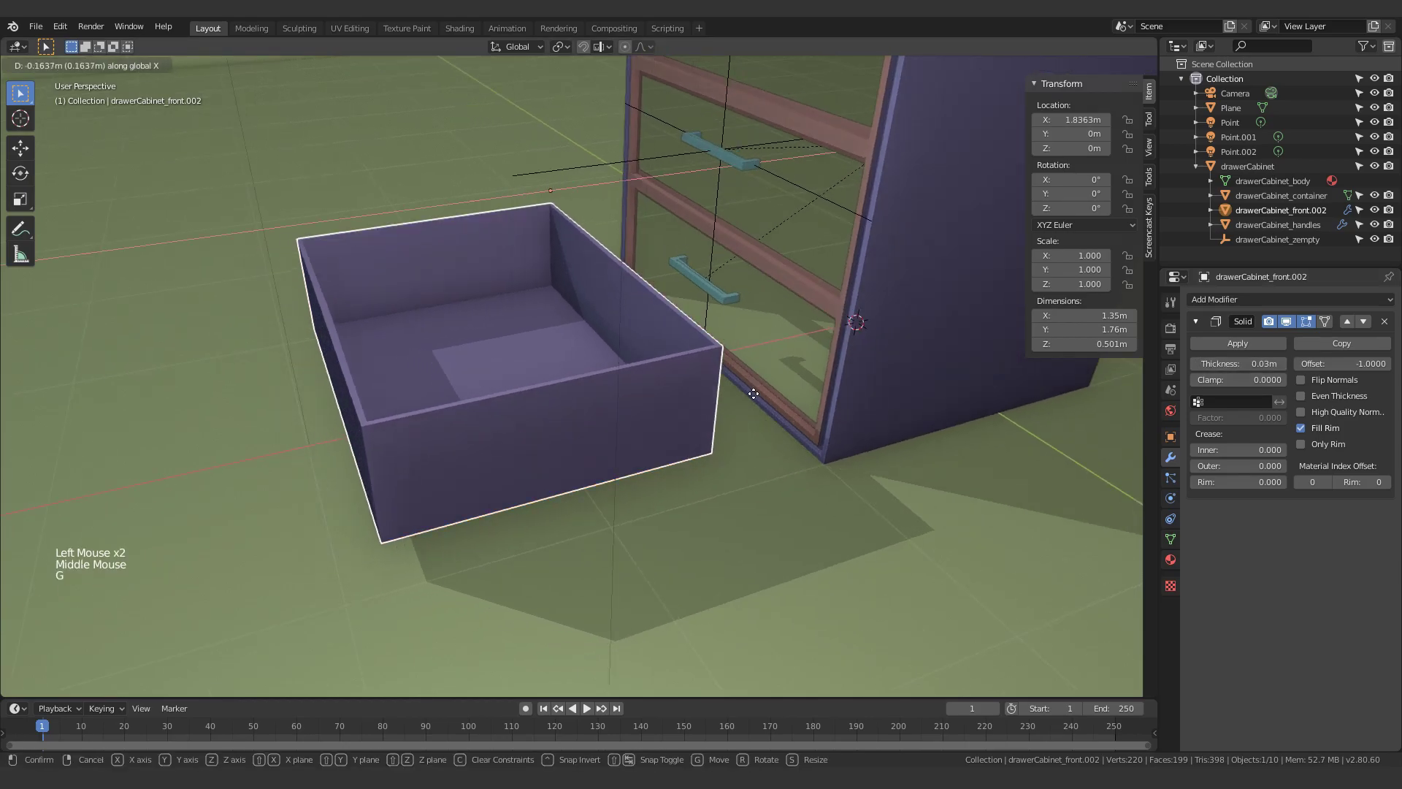
{"action": "type", "text": "-2"}
{"action": "key", "text": "Return"}
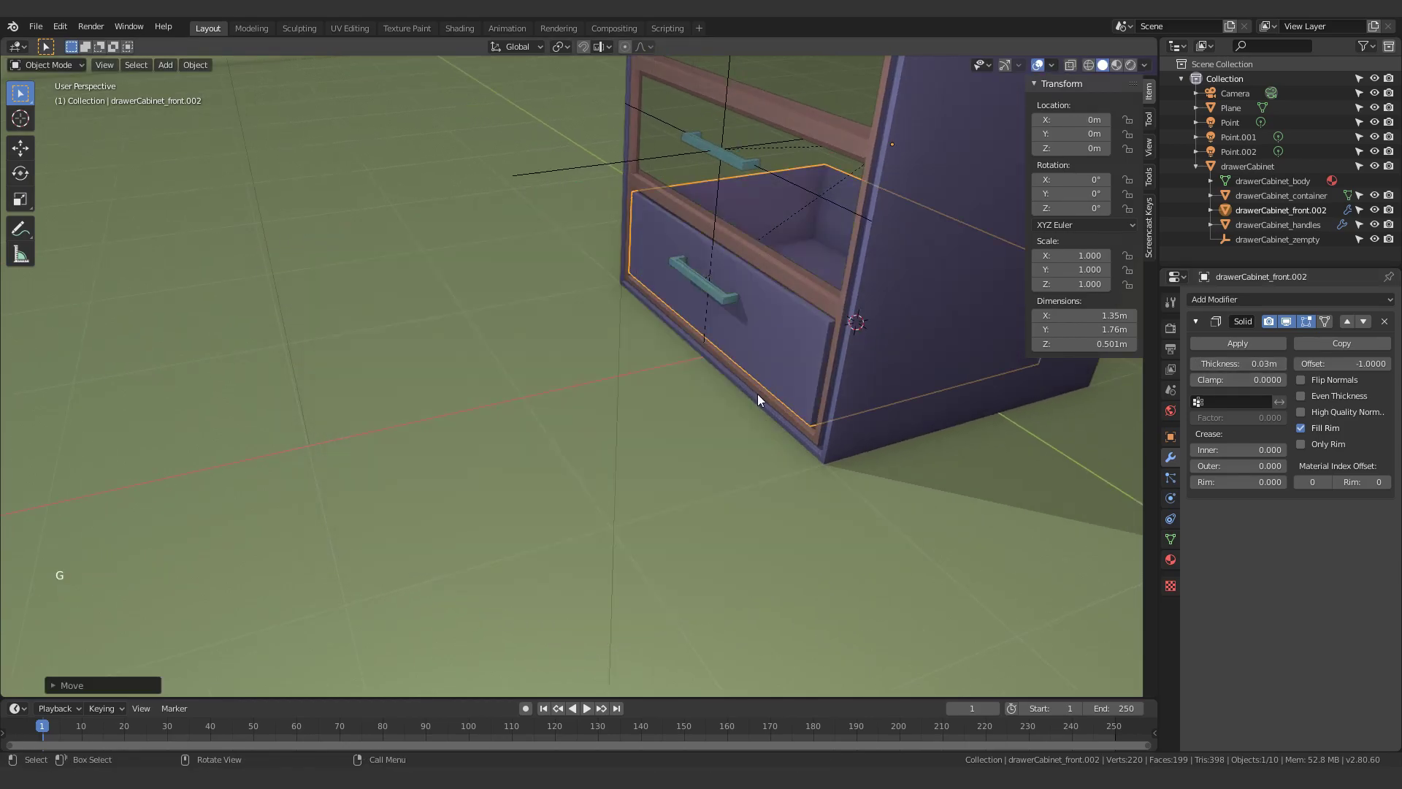
{"action": "middle_click_drag", "start_coordinate": [664, 418], "coordinate": [475, 401], "text": "shift"}
{"action": "left_click", "coordinate": [466, 491]}
{"action": "middle_click_drag", "start_coordinate": [466, 491], "coordinate": [639, 378]}
Step: Select the bottom drawer box
{"action": "left_click", "coordinate": [637, 383]}
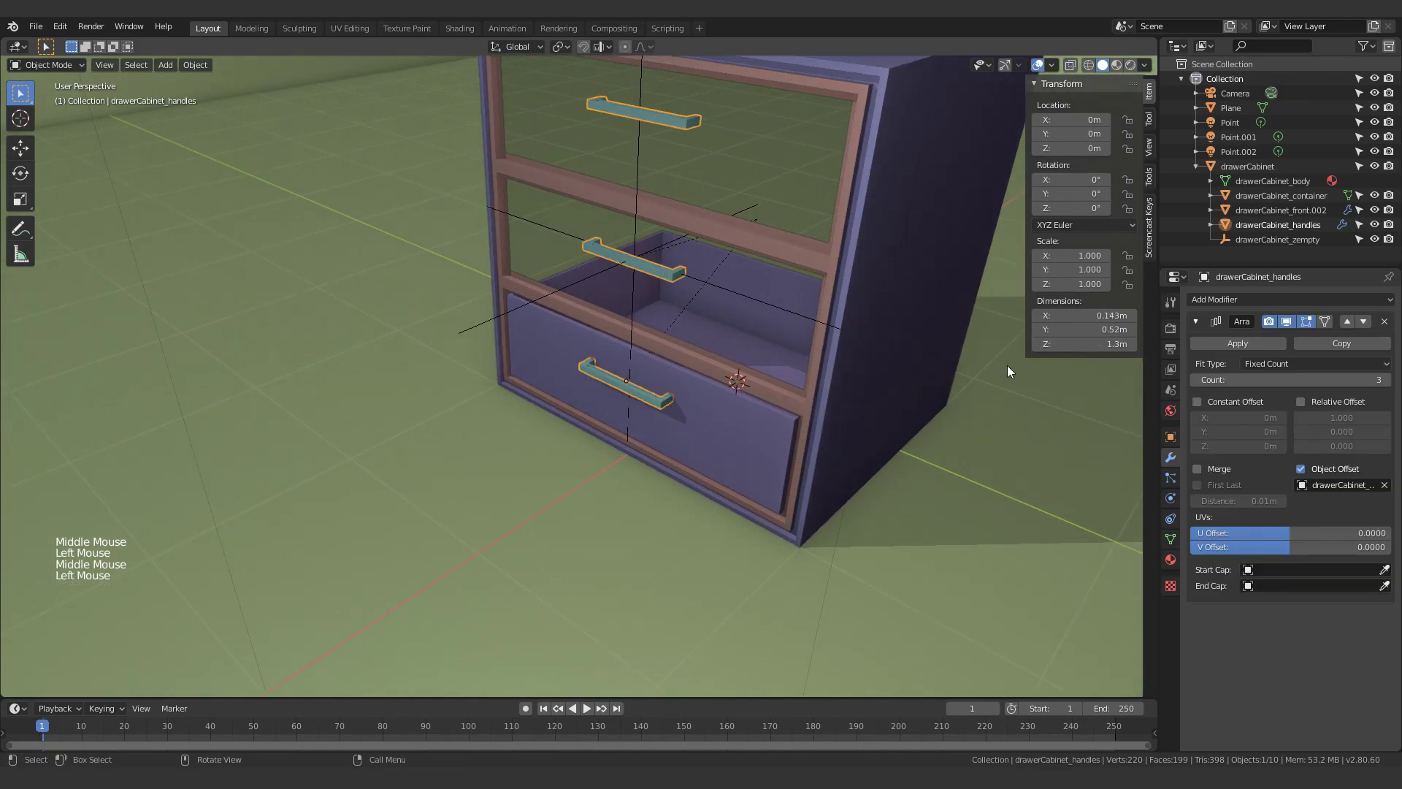
{"action": "middle_click_drag", "start_coordinate": [1038, 361], "coordinate": [773, 356]}
{"action": "left_click", "coordinate": [685, 341]}
{"action": "middle_click_drag", "start_coordinate": [685, 342], "coordinate": [986, 329], "text": "shift"}
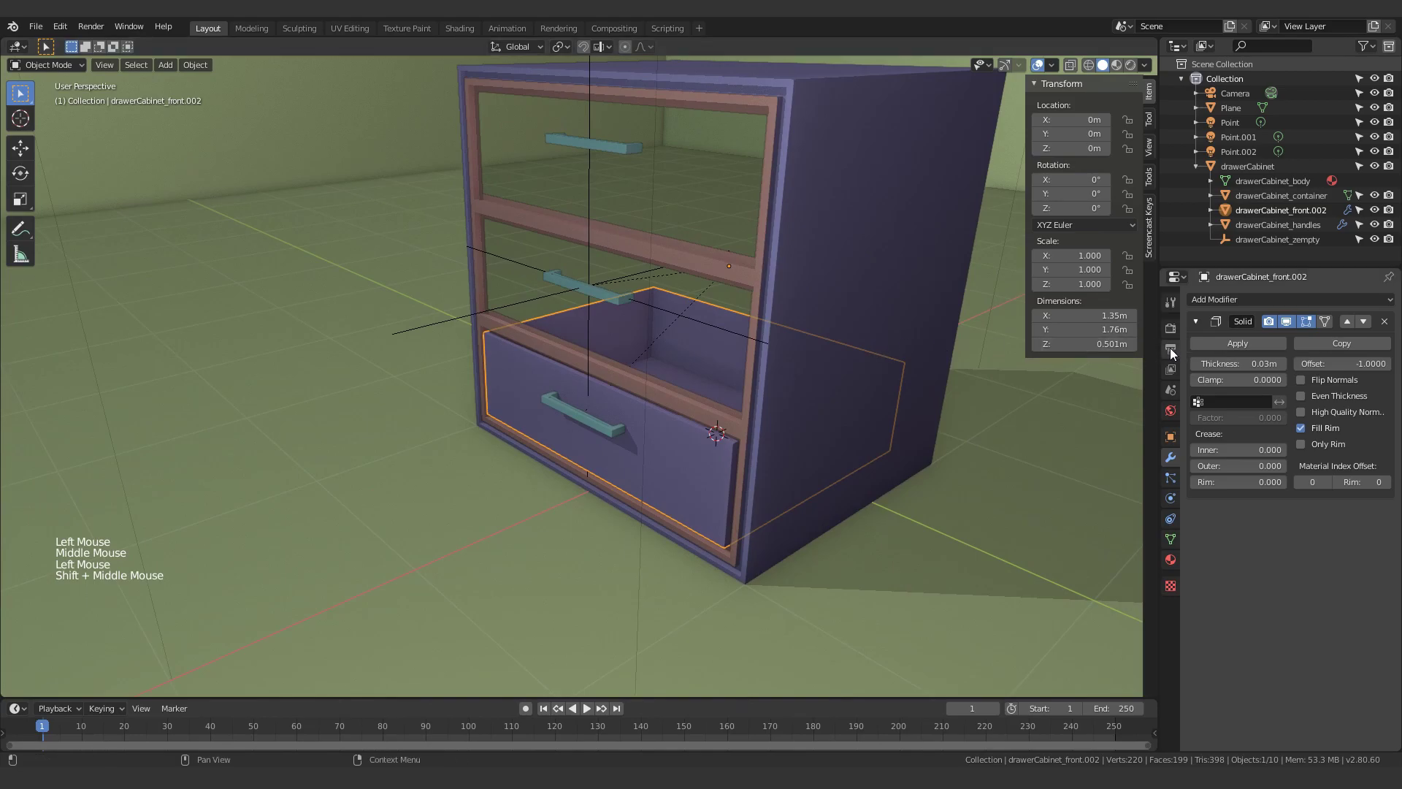
{"action": "middle_click_drag", "start_coordinate": [907, 420], "coordinate": [834, 375], "text": "shift"}
Step: Add an Array modifier with Object Offset to drawerCabinet_zempty and Relative Offset off
{"action": "left_click", "coordinate": [1212, 300]}
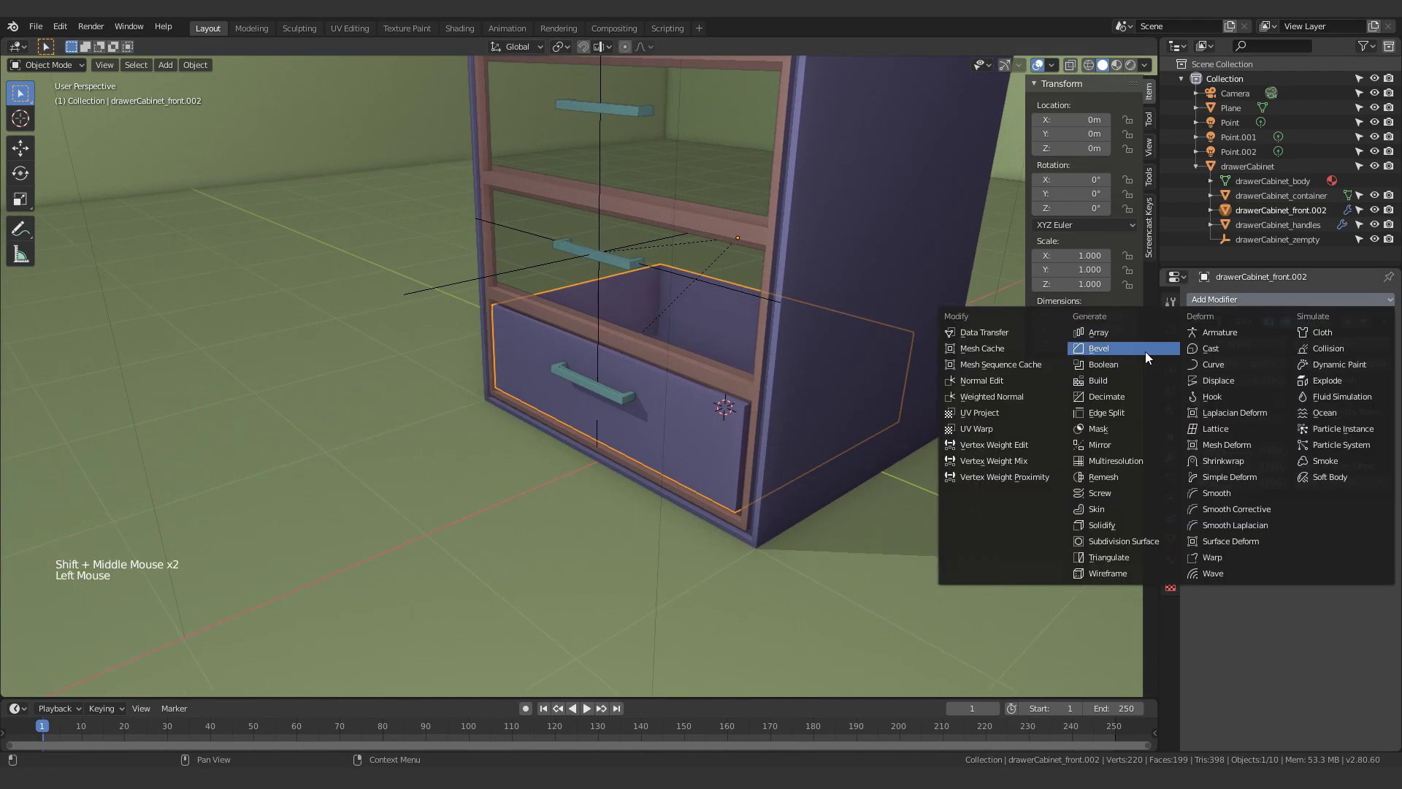
{"action": "left_click", "coordinate": [1129, 336]}
{"action": "scroll", "coordinate": [729, 362], "scroll_direction": "up", "scroll_amount": 2}
{"action": "left_click", "coordinate": [1301, 661]}
{"action": "left_click", "coordinate": [1301, 593]}
{"action": "left_click", "coordinate": [1385, 683]}
{"action": "left_click", "coordinate": [606, 182]}
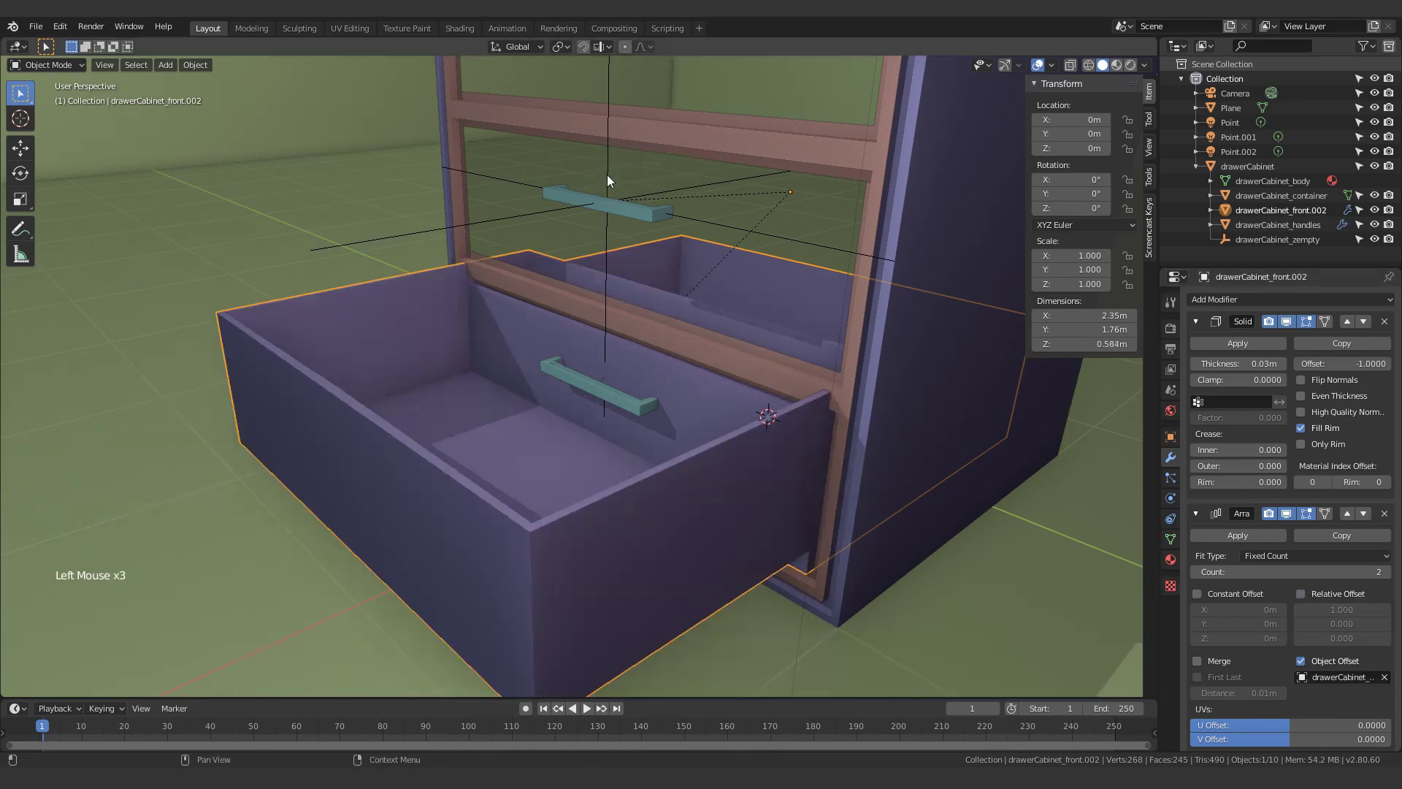
{"action": "left_click", "coordinate": [632, 404]}
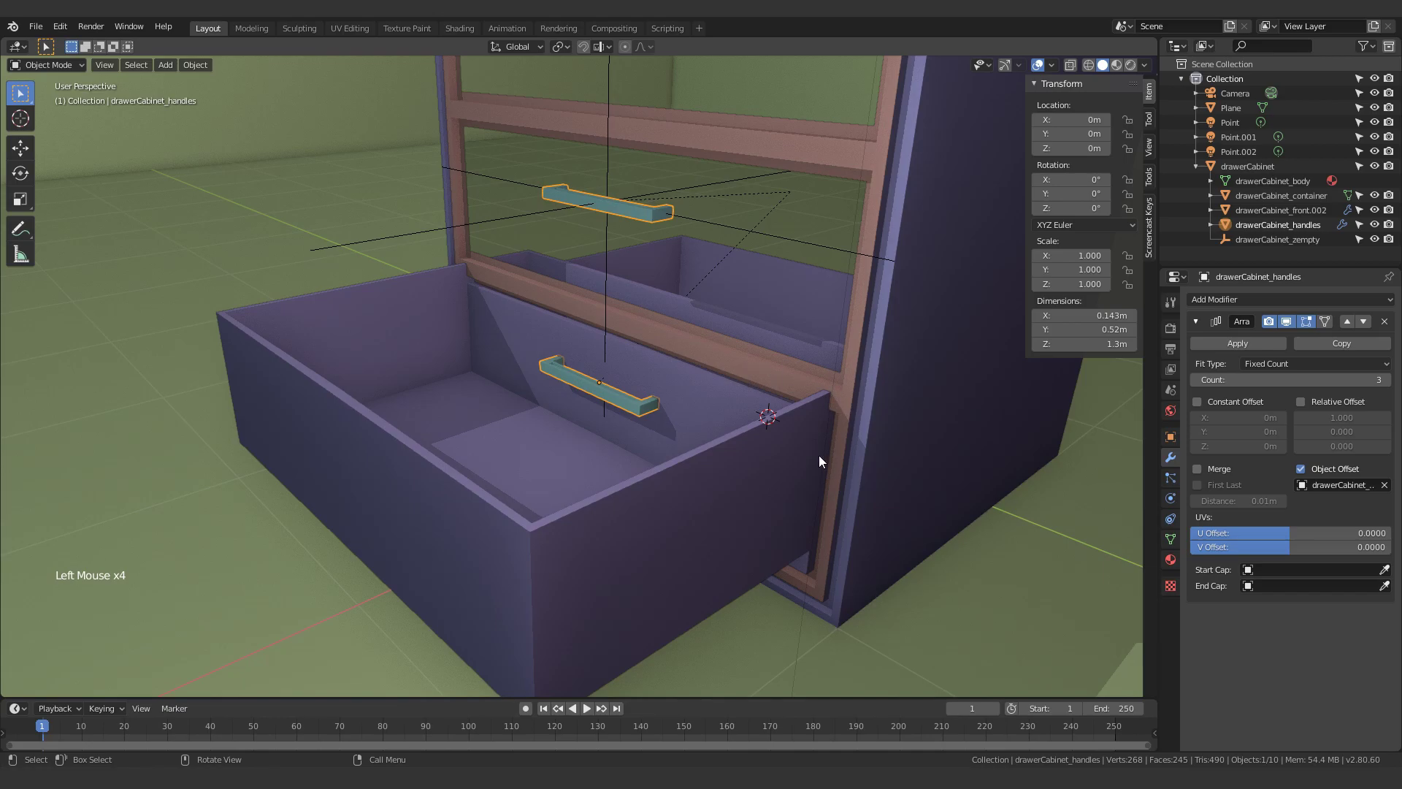
{"action": "left_click", "coordinate": [775, 488]}
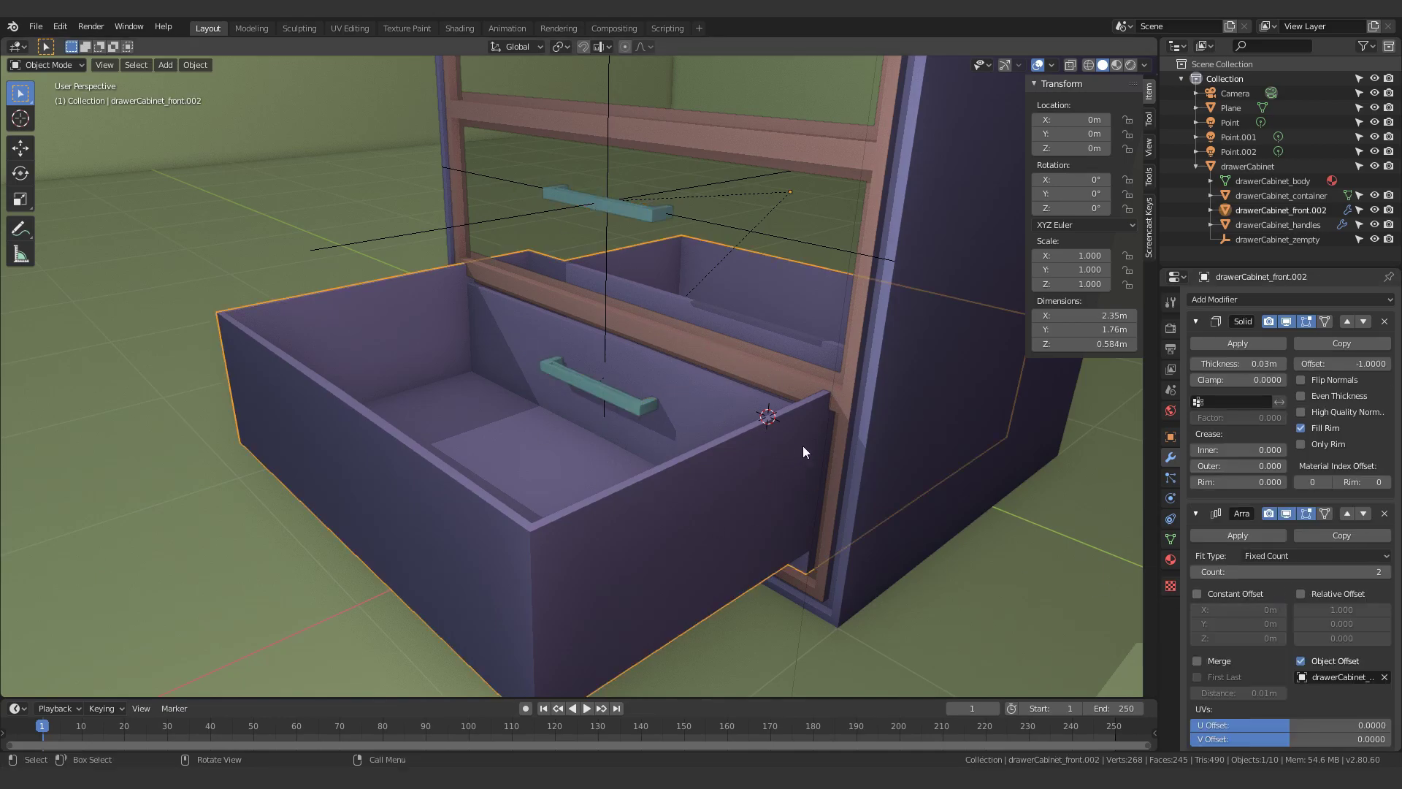
Step: Set the array Count to 1 and select a corner vertex of the drawer in Edit Mode
{"action": "left_click", "coordinate": [1197, 572]}
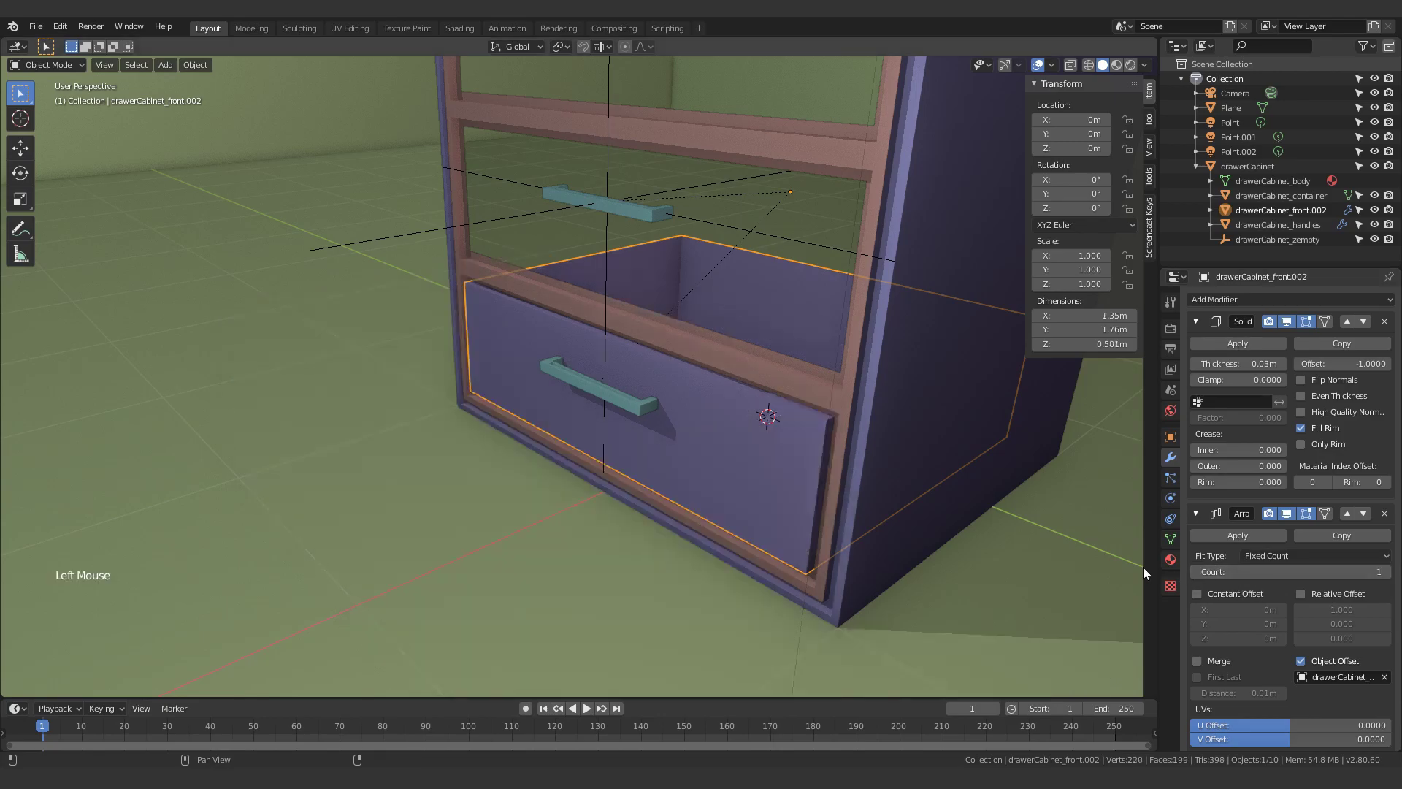
{"action": "scroll", "coordinate": [698, 430], "scroll_direction": "up", "scroll_amount": 2}
{"action": "middle_click_drag", "start_coordinate": [698, 431], "coordinate": [674, 384]}
{"action": "scroll", "coordinate": [675, 384], "scroll_direction": "down", "scroll_amount": 3}
{"action": "middle_click_drag", "start_coordinate": [589, 174], "coordinate": [637, 282], "text": "shift"}
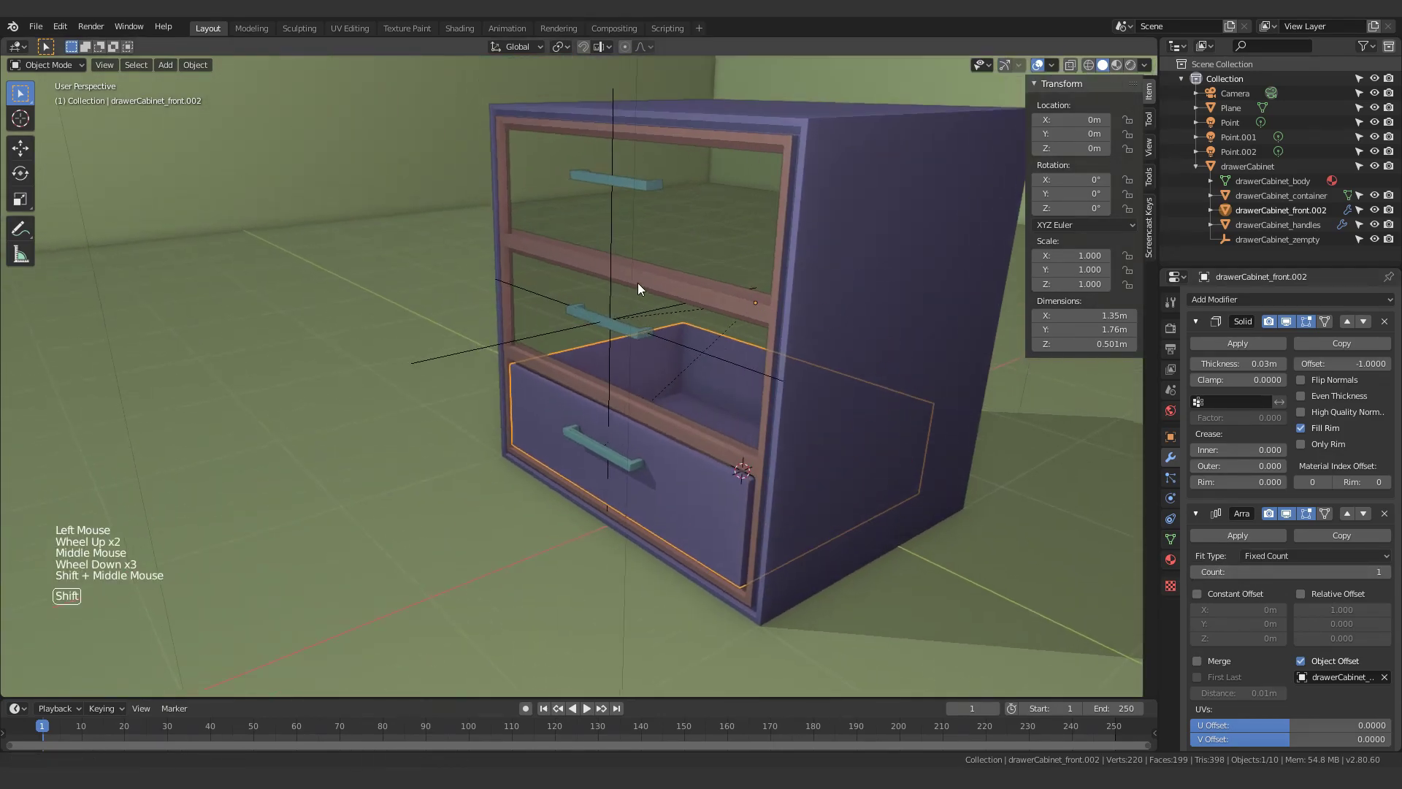
{"action": "mouse_move", "coordinate": [595, 460]}
{"action": "middle_mouse_down"}
{"action": "mouse_move", "coordinate": [566, 392]}
{"action": "mouse_move", "coordinate": [527, 426]}
{"action": "mouse_move", "coordinate": [572, 482]}
{"action": "mouse_move", "coordinate": [568, 452]}
{"action": "middle_mouse_up"}
{"action": "scroll", "coordinate": [565, 390], "scroll_direction": "up", "scroll_amount": 2}
{"action": "key", "text": "Tab"}
{"action": "scroll", "coordinate": [541, 221], "scroll_direction": "up", "scroll_amount": 1}
{"action": "scroll", "coordinate": [527, 426], "scroll_direction": "up", "scroll_amount": 2}
{"action": "scroll", "coordinate": [523, 429], "scroll_direction": "down", "scroll_amount": 3}
{"action": "key", "text": "1"}
{"action": "left_click", "coordinate": [572, 482]}
Step: Snap the 3D cursor to that vertex and set the drawer's origin to the 3D cursor
{"action": "key", "text": "shift+s"}
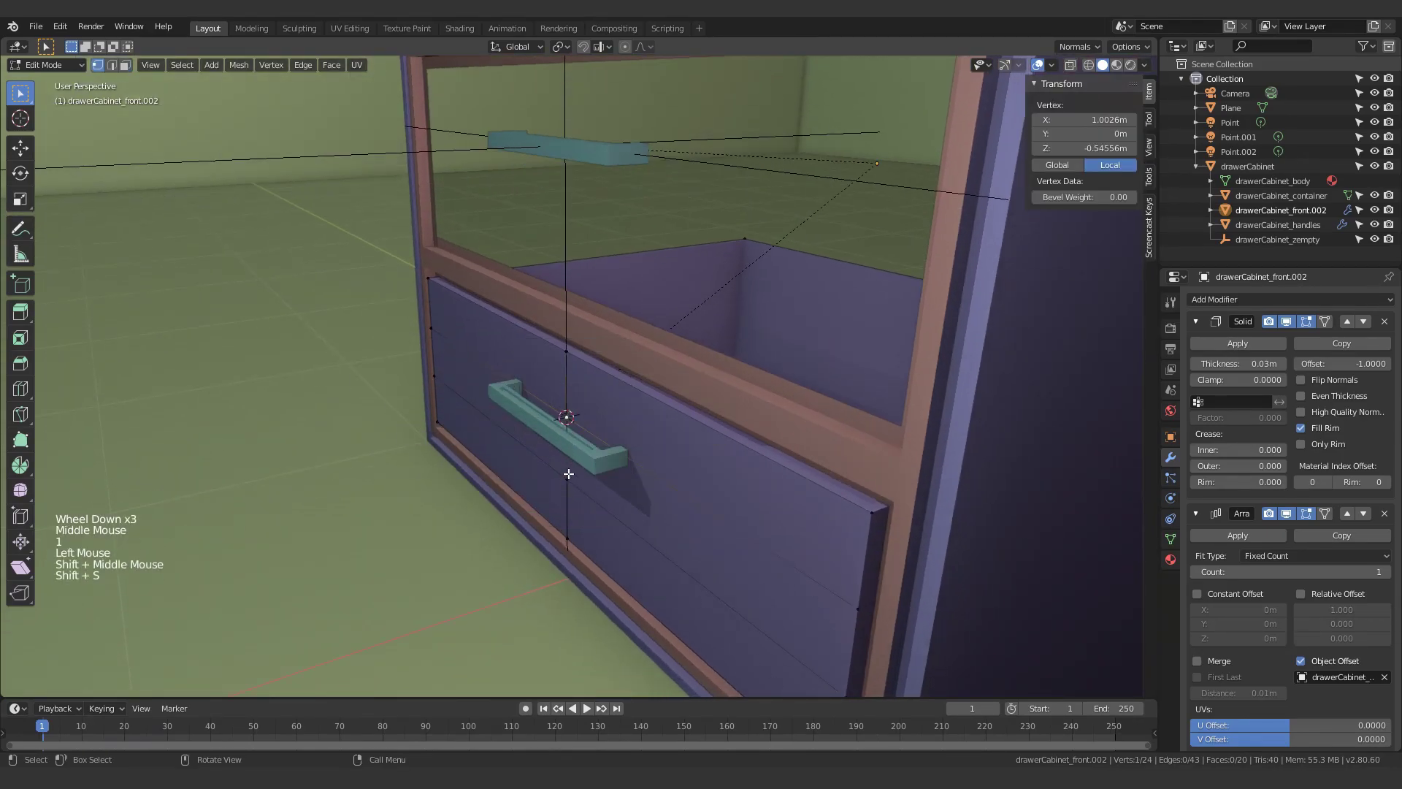
{"action": "key", "text": "Tab"}
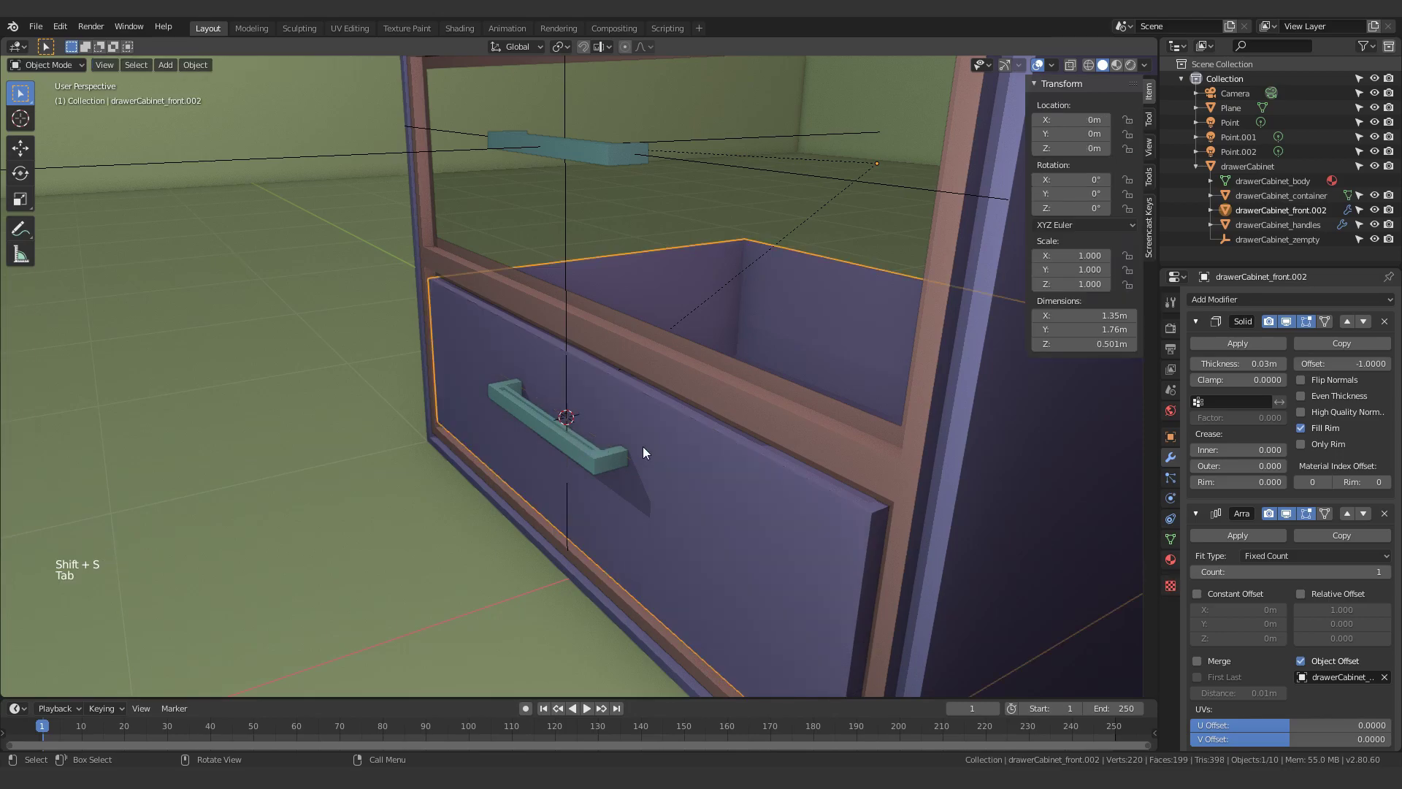
{"action": "scroll", "coordinate": [793, 463], "scroll_direction": "down", "scroll_amount": 2}
{"action": "key", "text": "q"}
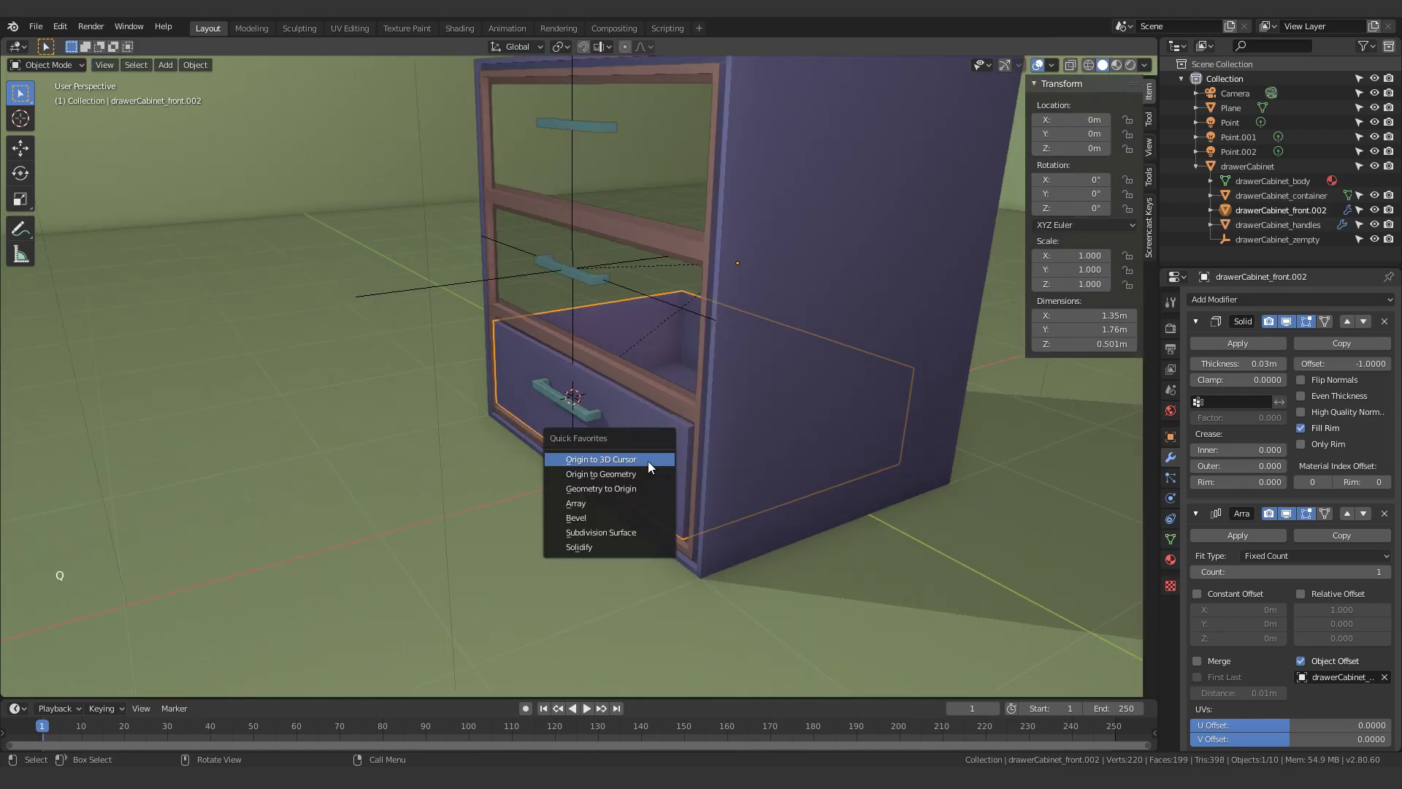
{"action": "left_click", "coordinate": [636, 458]}
{"action": "scroll", "coordinate": [624, 457], "scroll_direction": "up", "scroll_amount": 2}
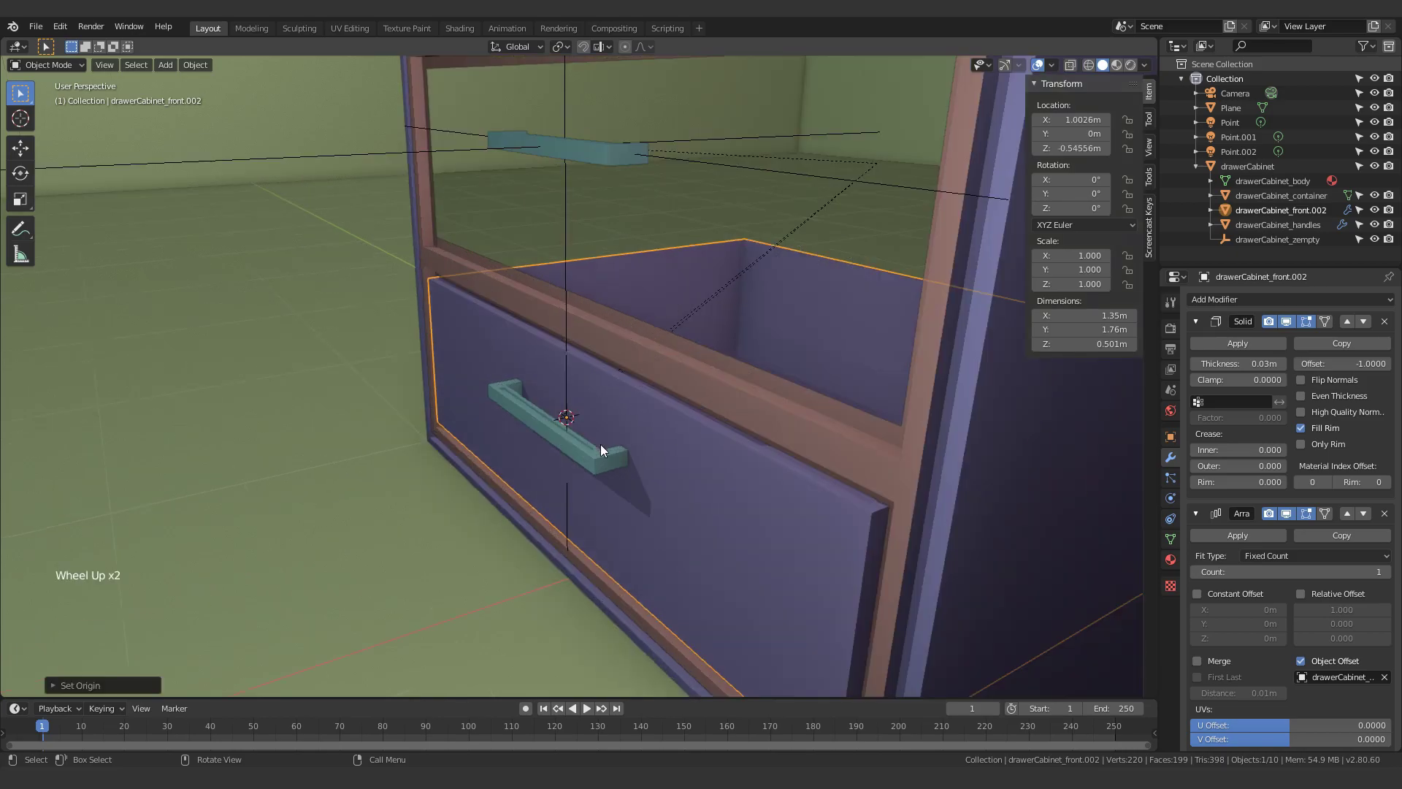
{"action": "left_click", "coordinate": [196, 65]}
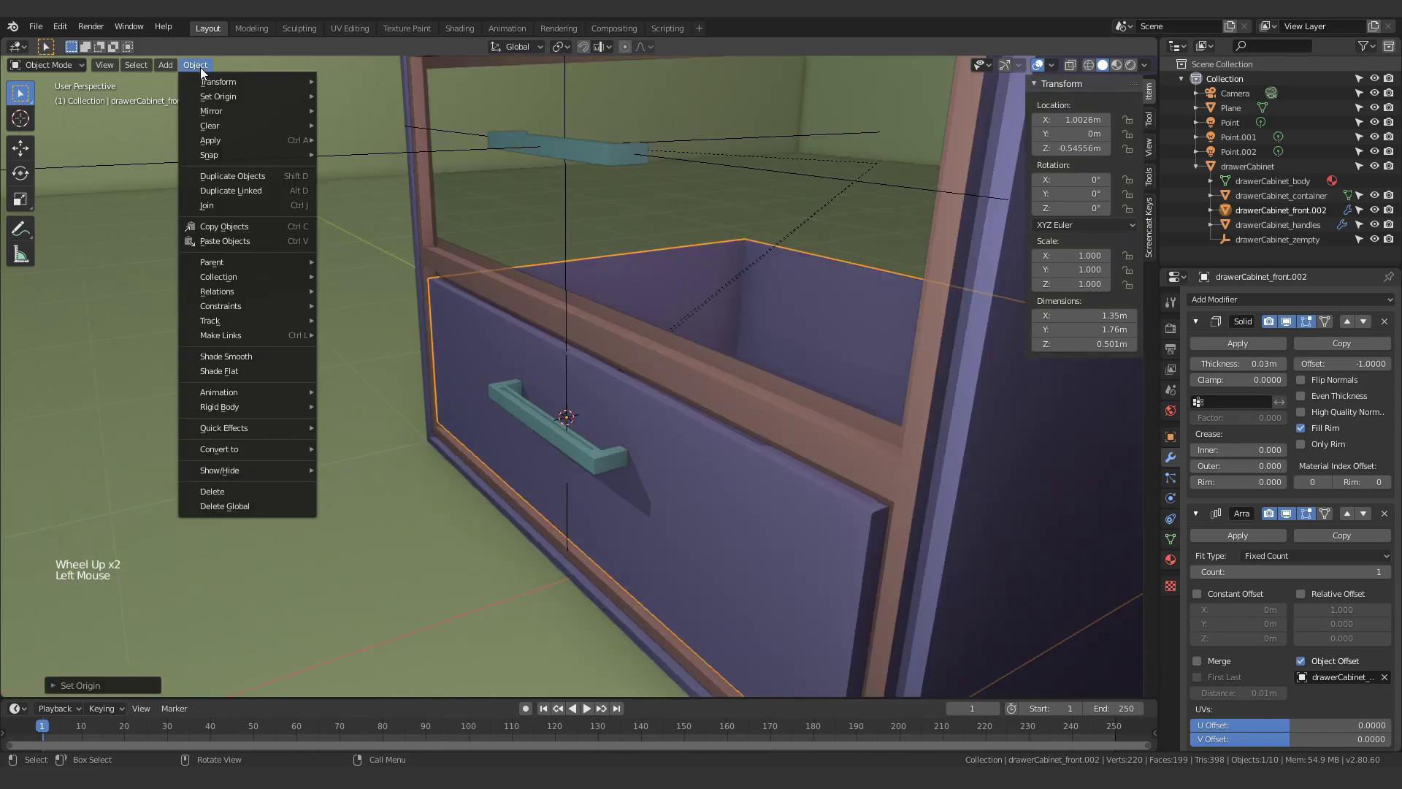
{"action": "mouse_move", "coordinate": [247, 95]}
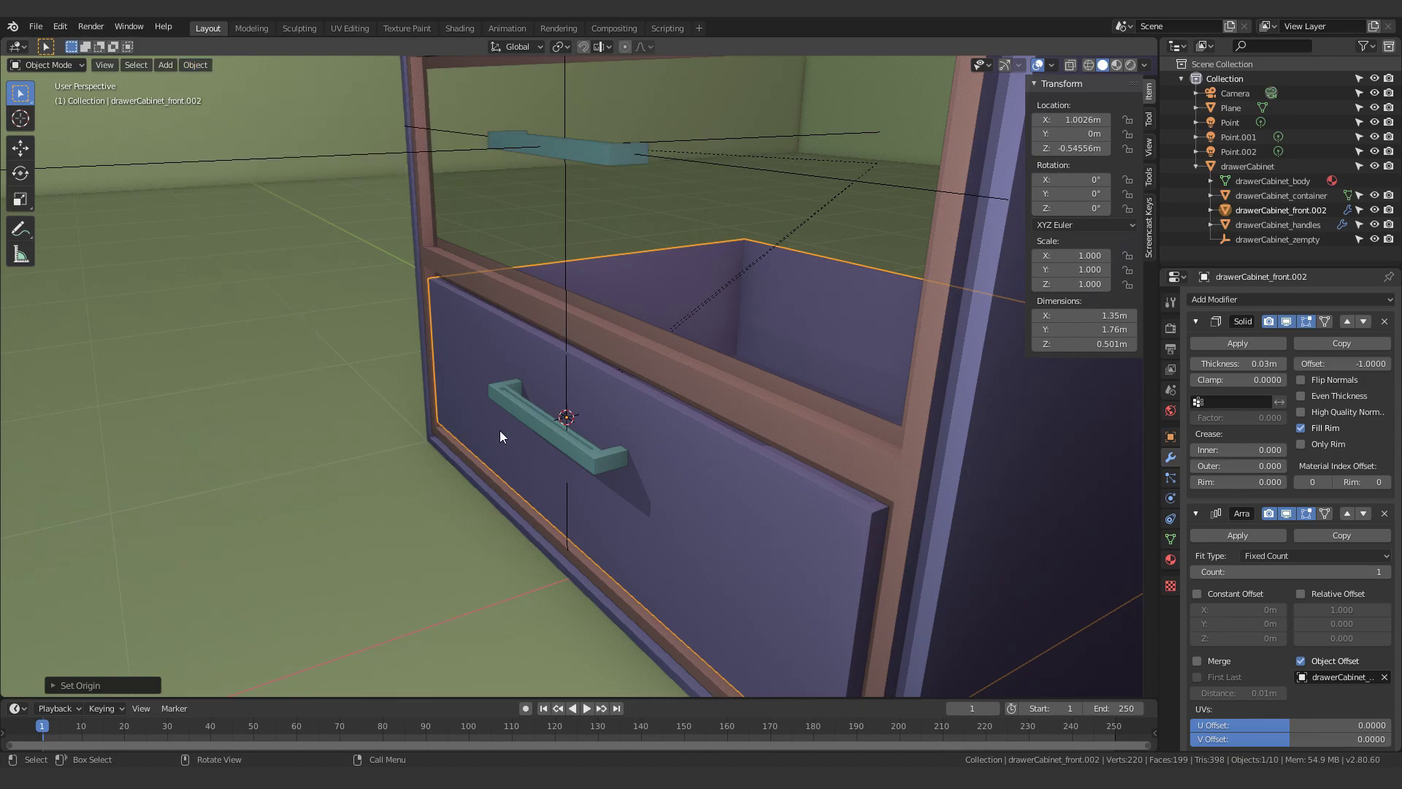
Step: Raise the array Count to 3, stacking three drawers behind the handles
{"action": "left_click", "coordinate": [1385, 572]}
{"action": "middle_click_drag", "start_coordinate": [721, 435], "coordinate": [707, 476], "text": "shift"}
{"action": "scroll", "coordinate": [707, 476], "scroll_direction": "down", "scroll_amount": 2}
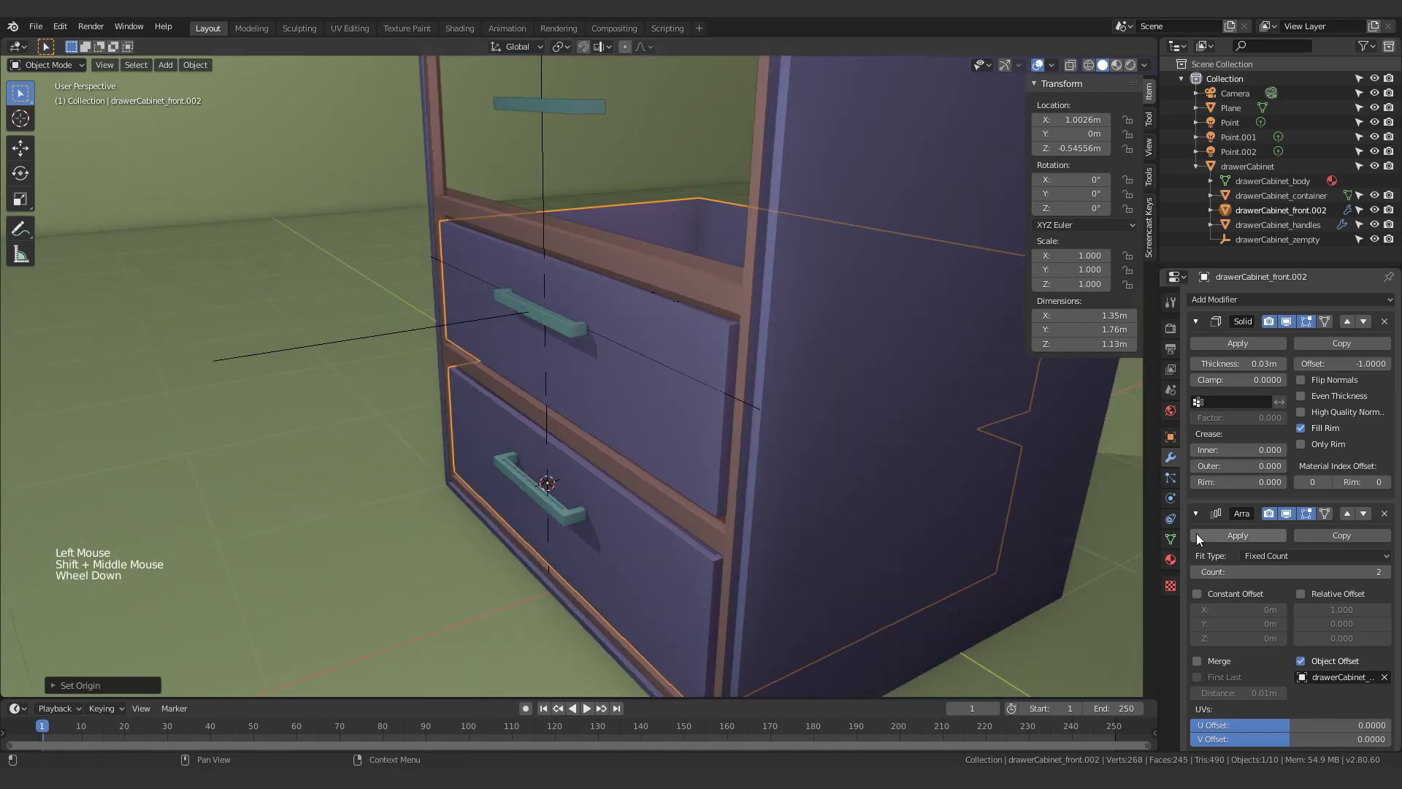
{"action": "left_click", "coordinate": [1385, 571]}
{"action": "middle_click_drag", "start_coordinate": [892, 448], "coordinate": [855, 464], "text": "shift"}
{"action": "middle_click_drag", "start_coordinate": [855, 463], "coordinate": [682, 479]}
{"action": "middle_click_drag", "start_coordinate": [448, 505], "coordinate": [573, 431], "text": "shift"}
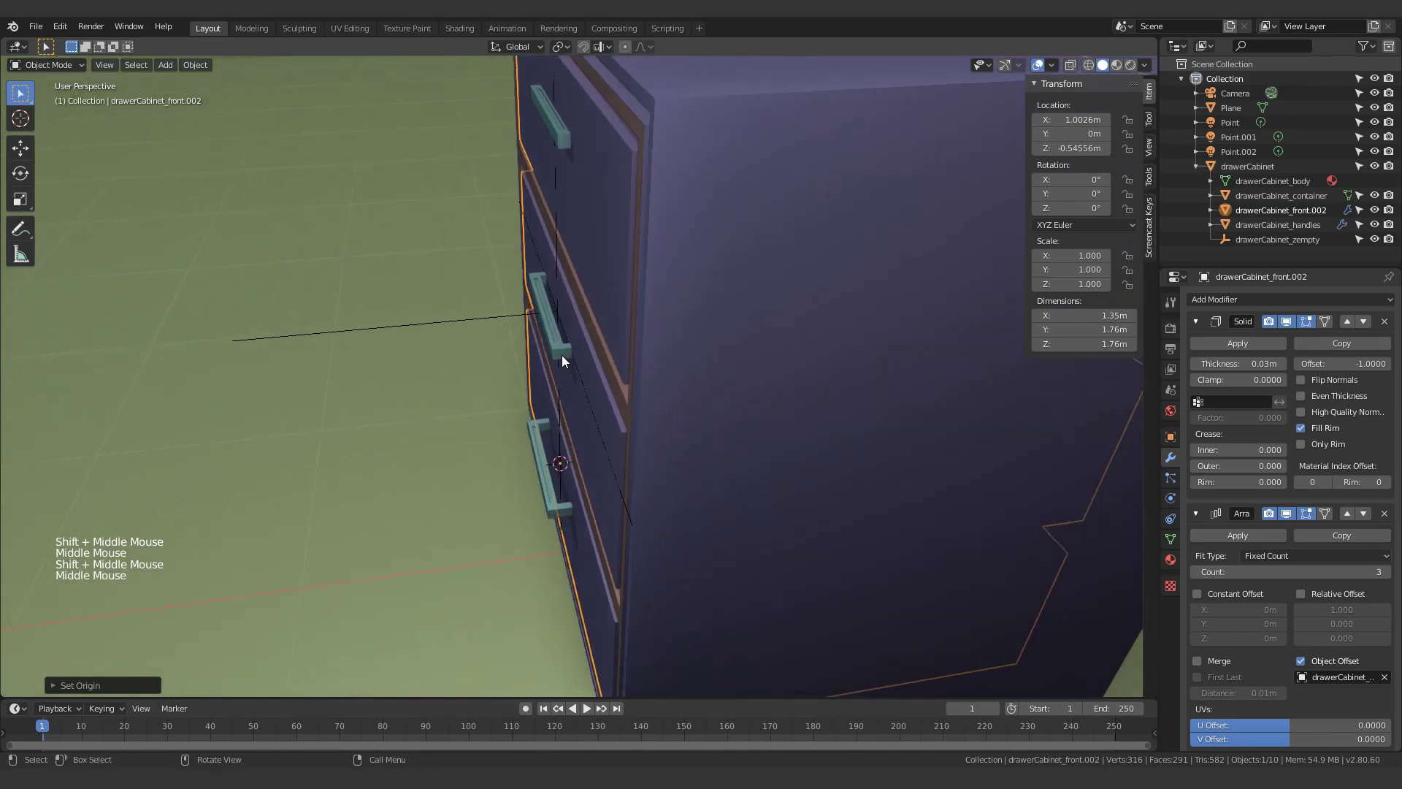
{"action": "left_click", "coordinate": [563, 346]}
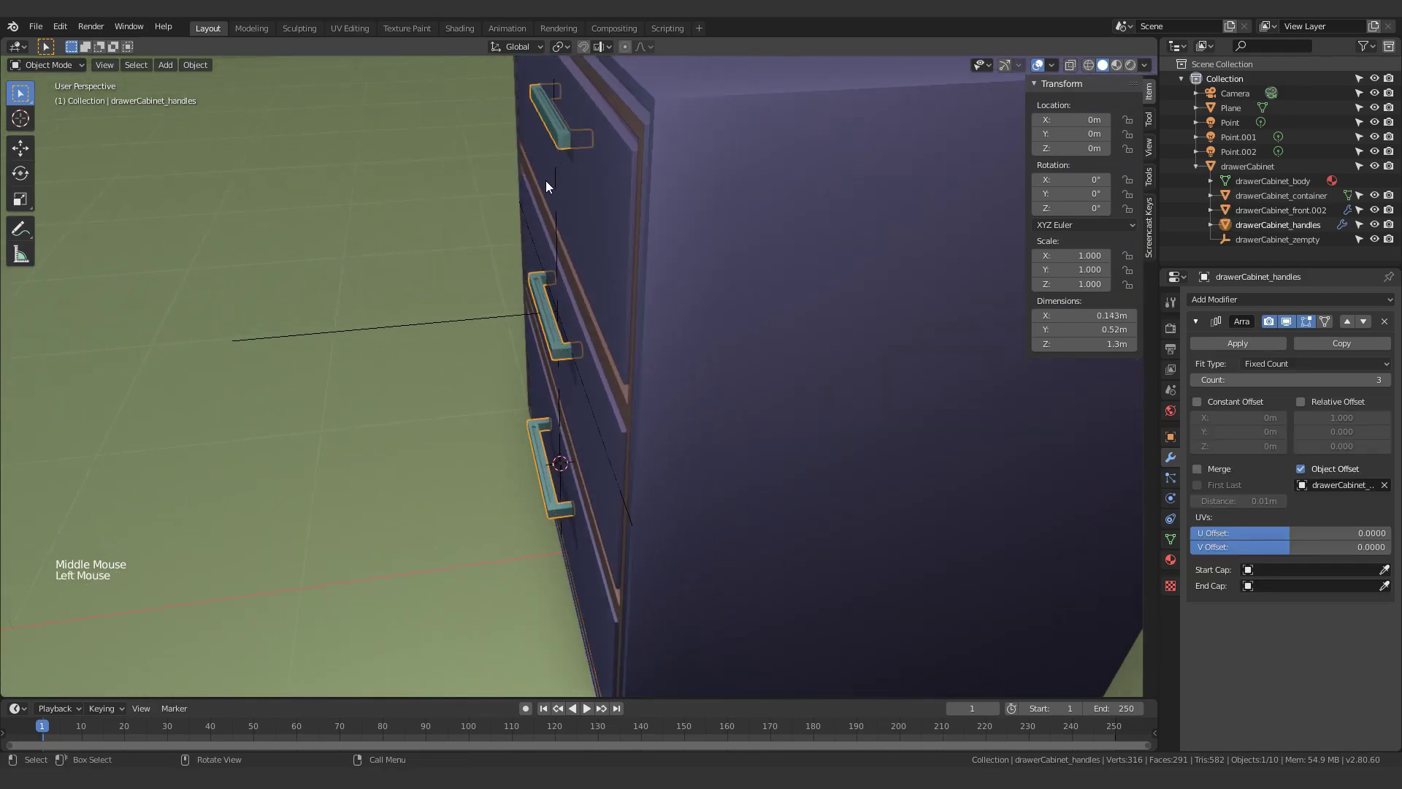
Step: Move the drawerCabinet_handles origin to the 3D cursor at X −0.02625 m
{"action": "middle_click_drag", "start_coordinate": [584, 605], "coordinate": [615, 458], "text": "shift"}
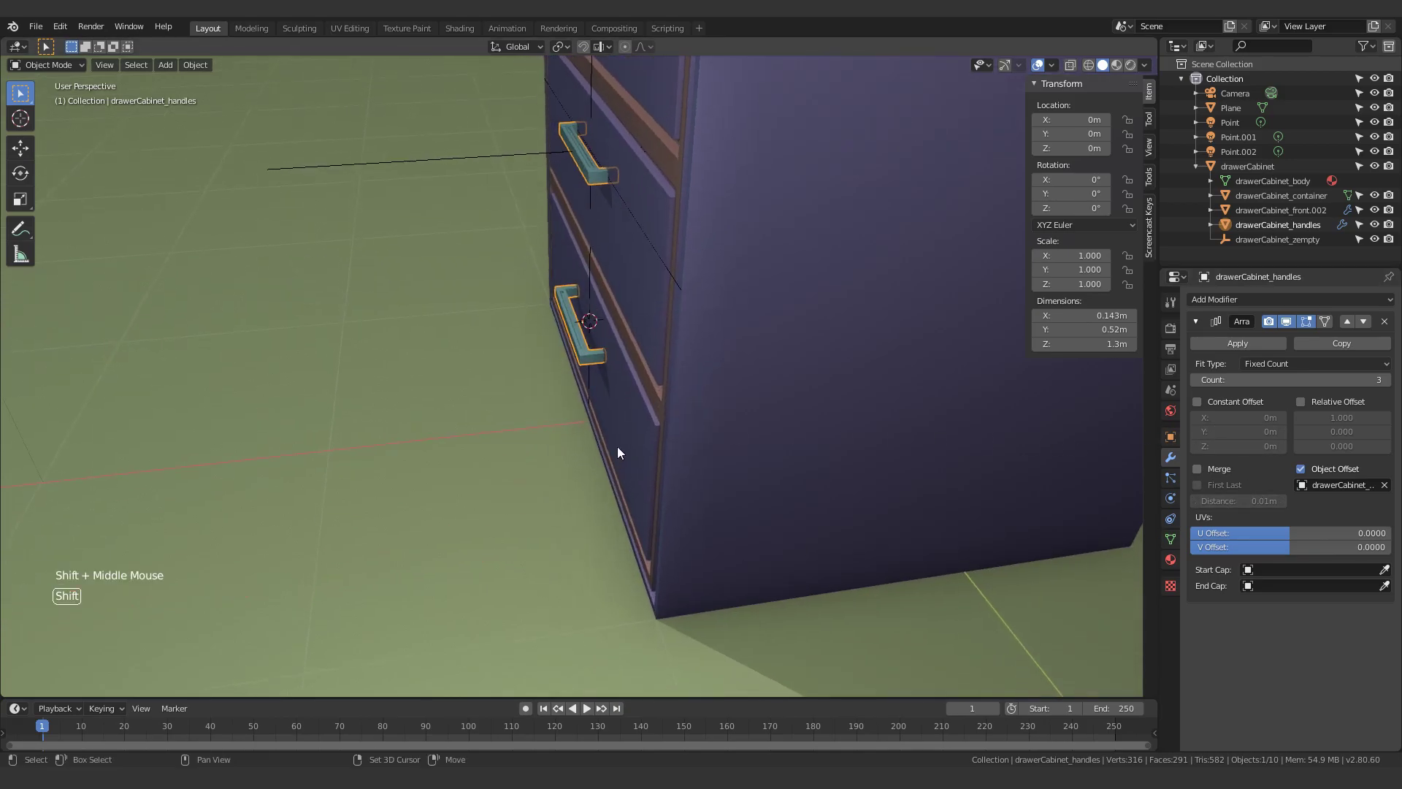
{"action": "scroll", "coordinate": [510, 316], "scroll_direction": "up", "scroll_amount": 3}
{"action": "middle_click_drag", "start_coordinate": [510, 316], "coordinate": [584, 449], "text": "shift"}
{"action": "left_click", "coordinate": [553, 358]}
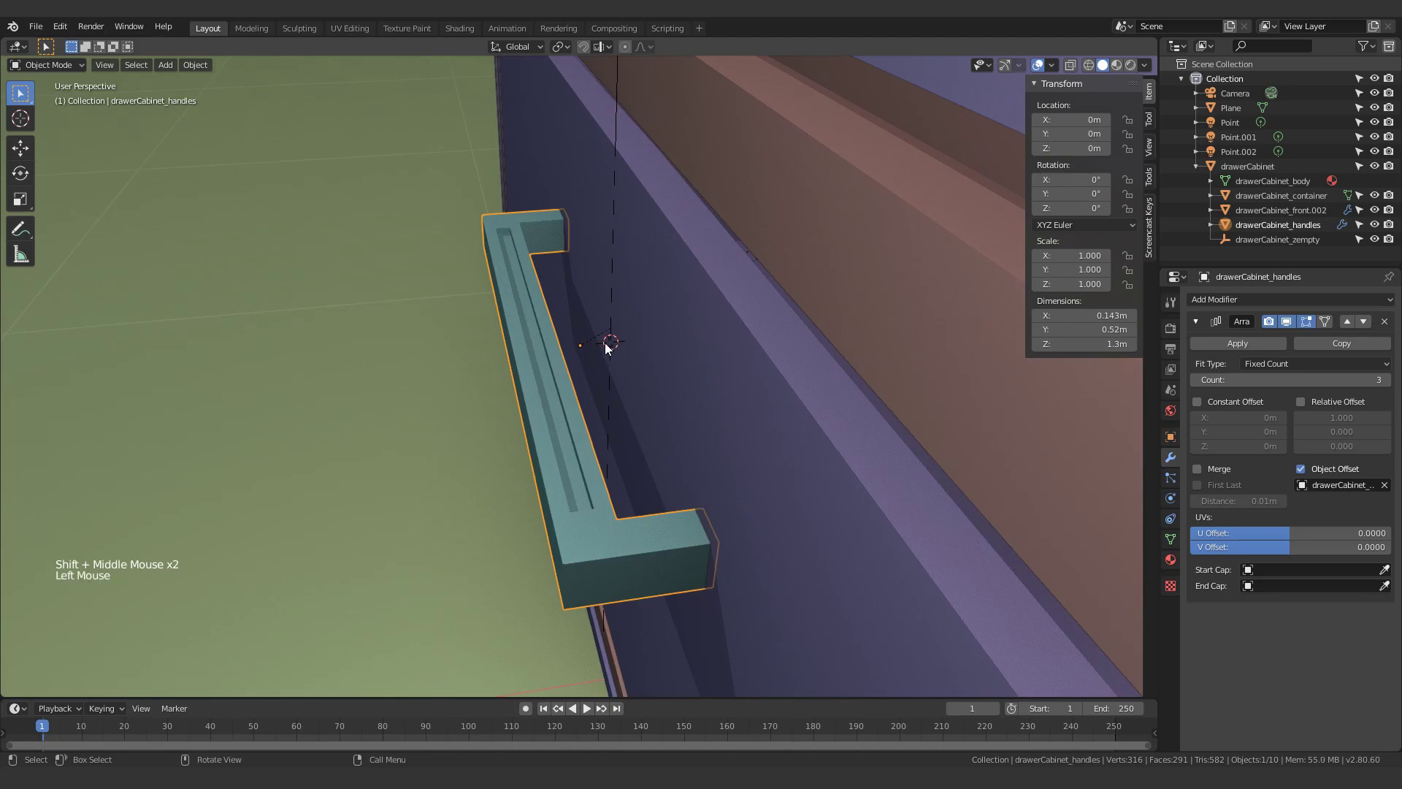
{"action": "scroll", "coordinate": [611, 351], "scroll_direction": "down", "scroll_amount": 1}
{"action": "scroll", "coordinate": [601, 353], "scroll_direction": "up", "scroll_amount": 2}
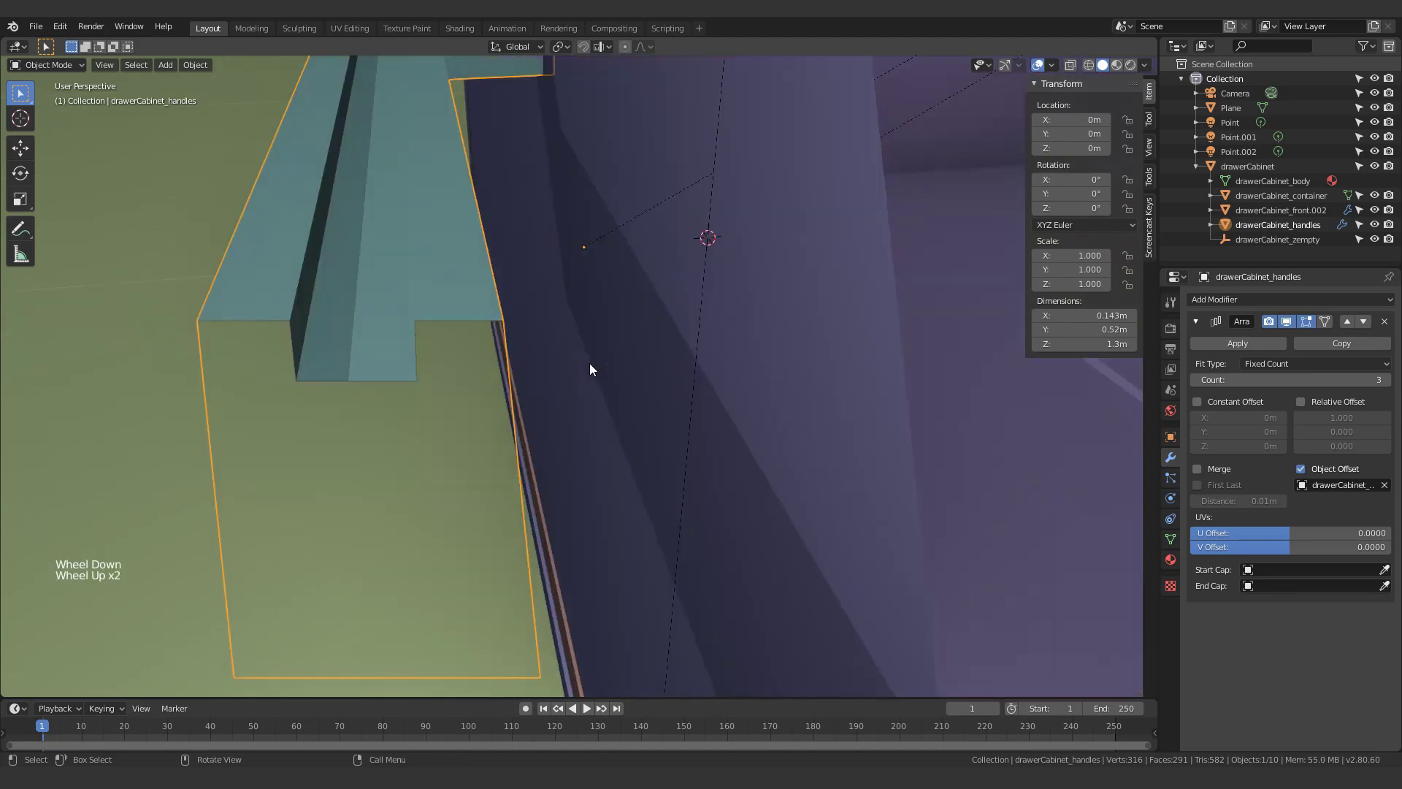
{"action": "scroll", "coordinate": [588, 369], "scroll_direction": "down", "scroll_amount": 1}
{"action": "scroll", "coordinate": [516, 350], "scroll_direction": "down", "scroll_amount": 1}
{"action": "key", "text": "q"}
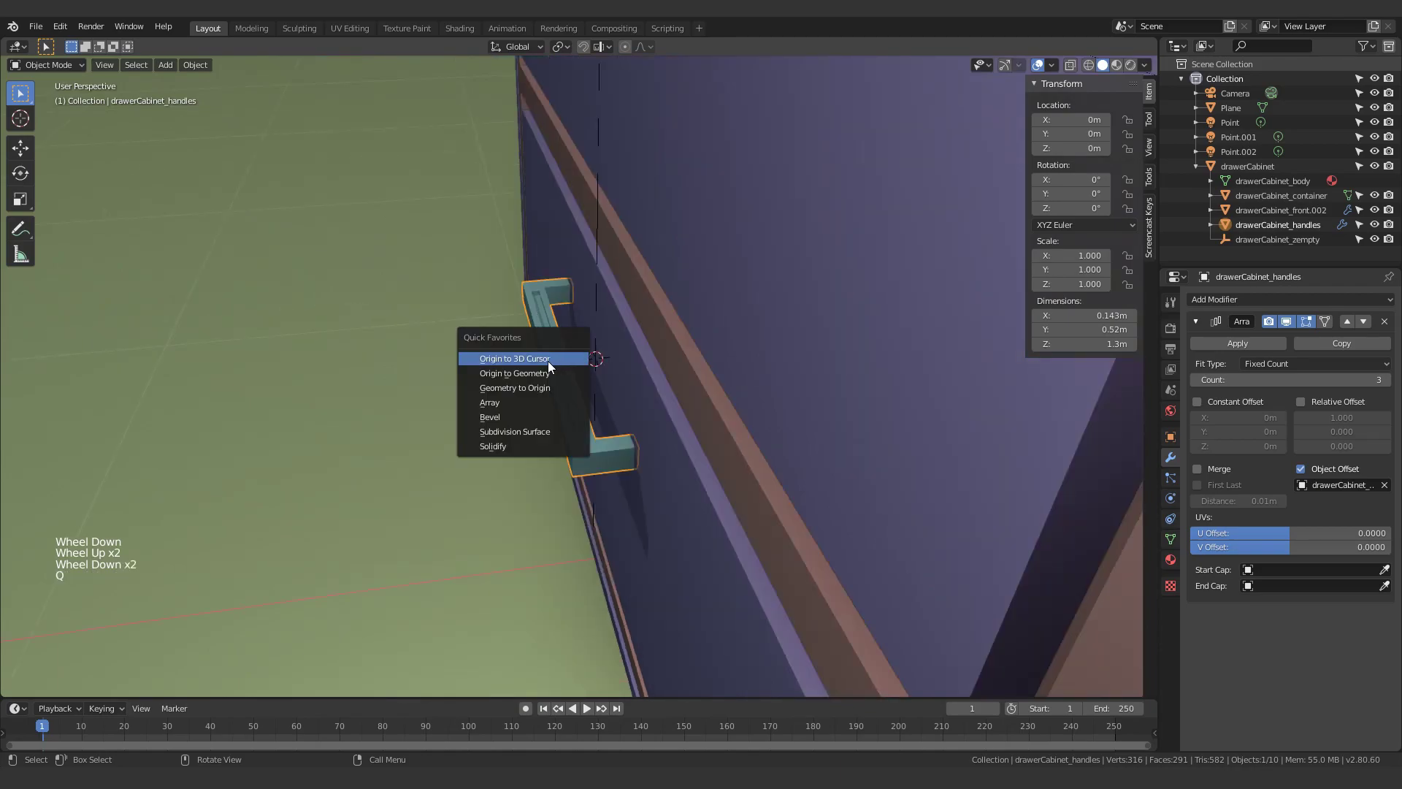
{"action": "left_click", "coordinate": [555, 360]}
Step: Apply the handles' Array modifier into three fixed handles, then select the drawer box
{"action": "scroll", "coordinate": [602, 358], "scroll_direction": "down", "scroll_amount": 2}
{"action": "middle_click_drag", "start_coordinate": [602, 358], "coordinate": [585, 444], "text": "shift"}
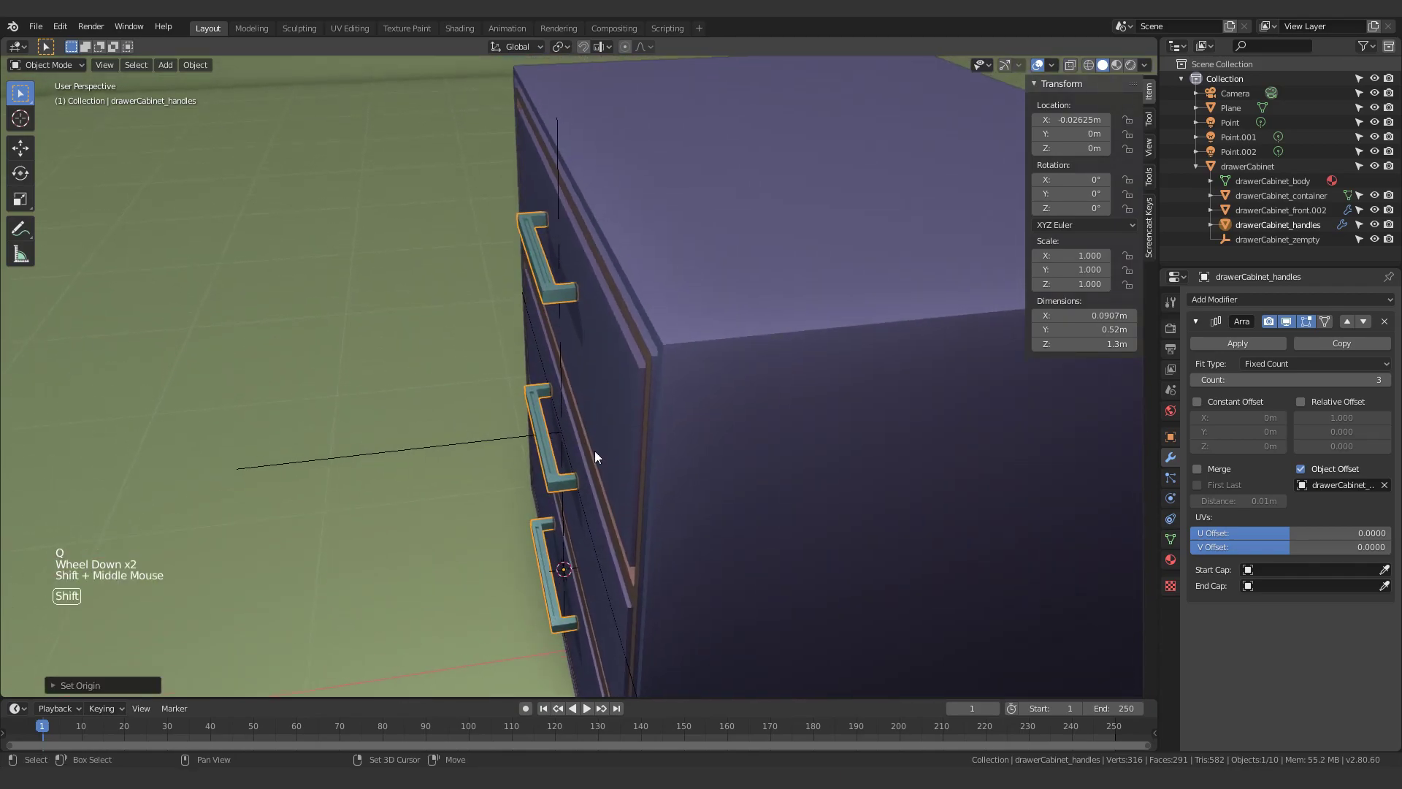
{"action": "middle_click_drag", "start_coordinate": [874, 499], "coordinate": [917, 400], "text": "shift"}
{"action": "left_click", "coordinate": [1050, 355]}
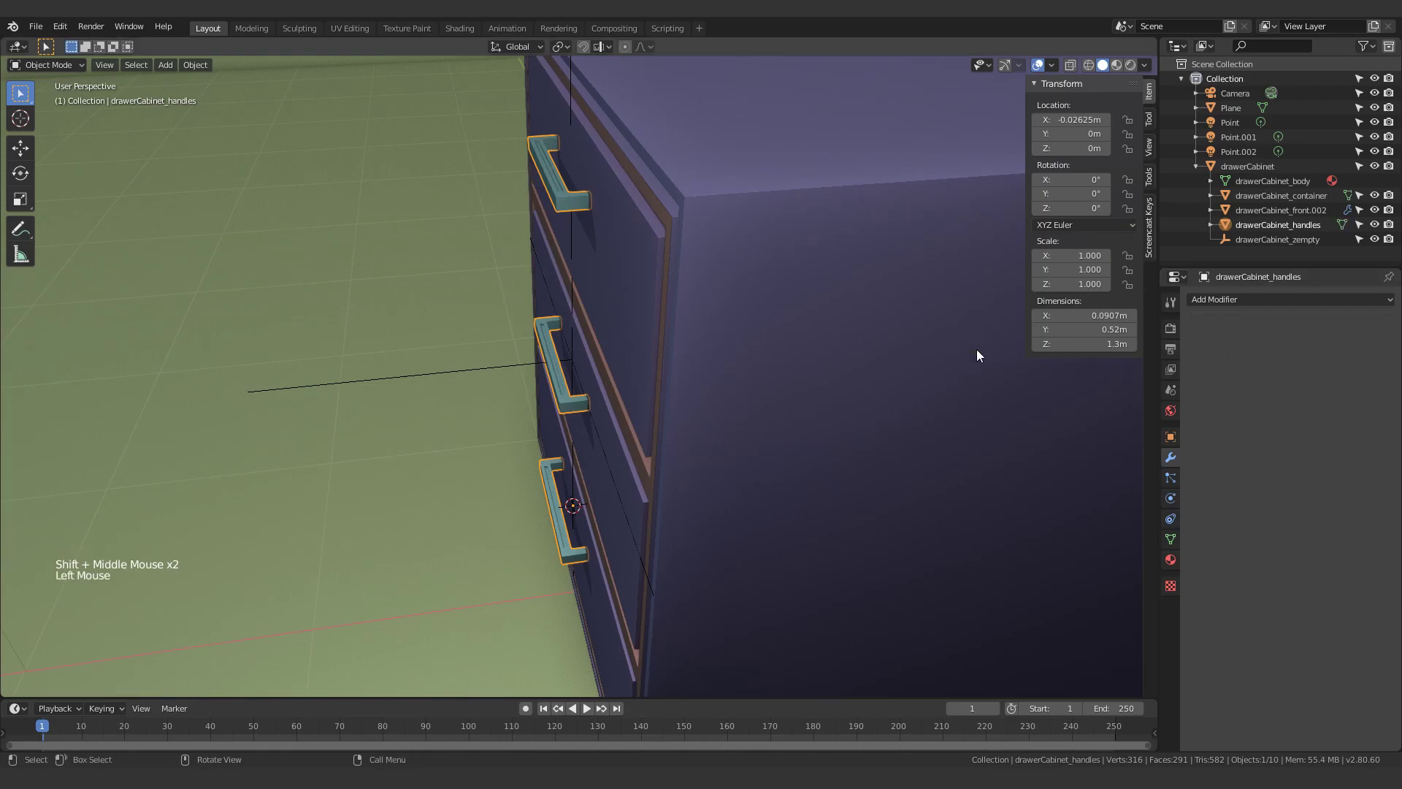
{"action": "left_click", "coordinate": [650, 323]}
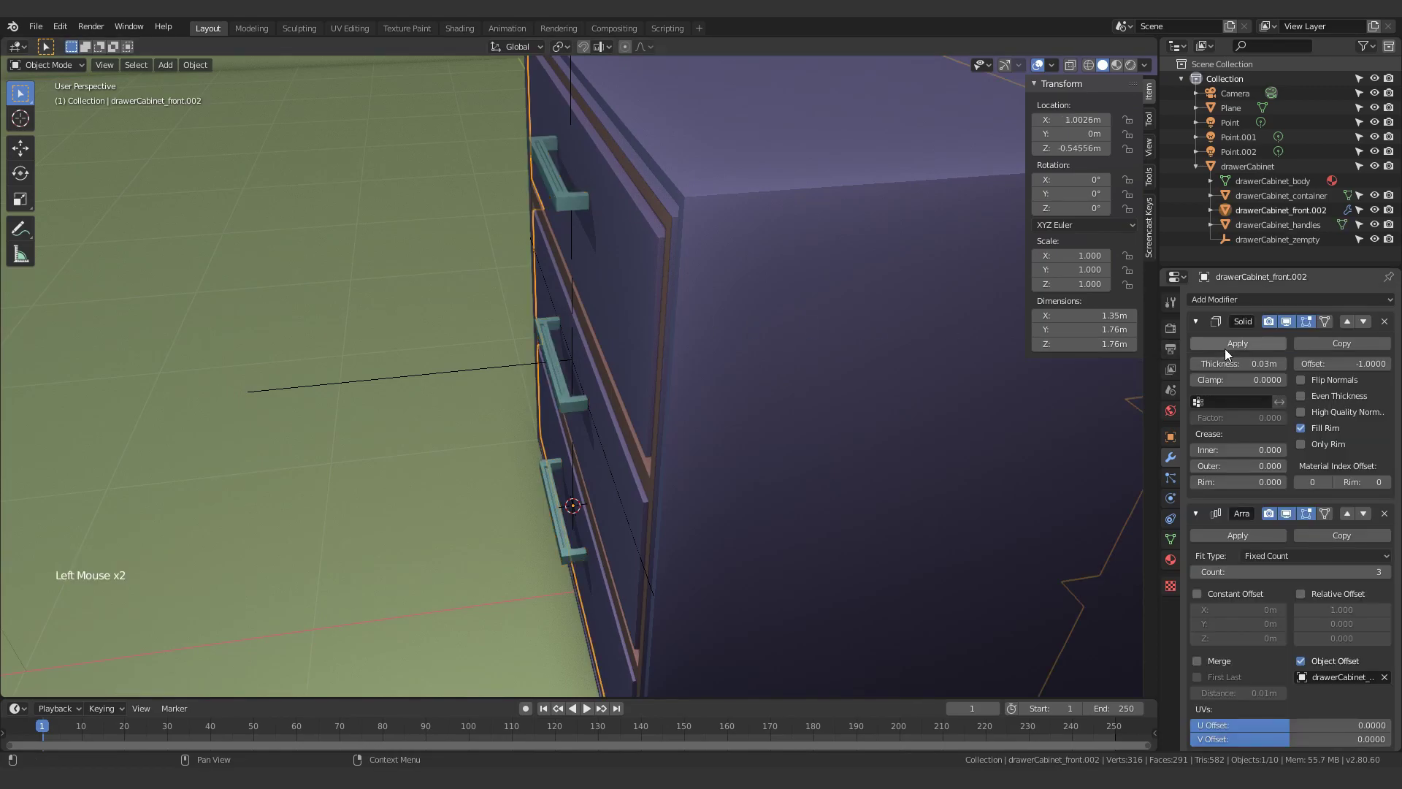
Step: Apply the drawer box's Array modifier to create three real drawers, and test-slide them
{"action": "left_click", "coordinate": [1234, 536]}
{"action": "middle_click_drag", "start_coordinate": [651, 435], "coordinate": [897, 374]}
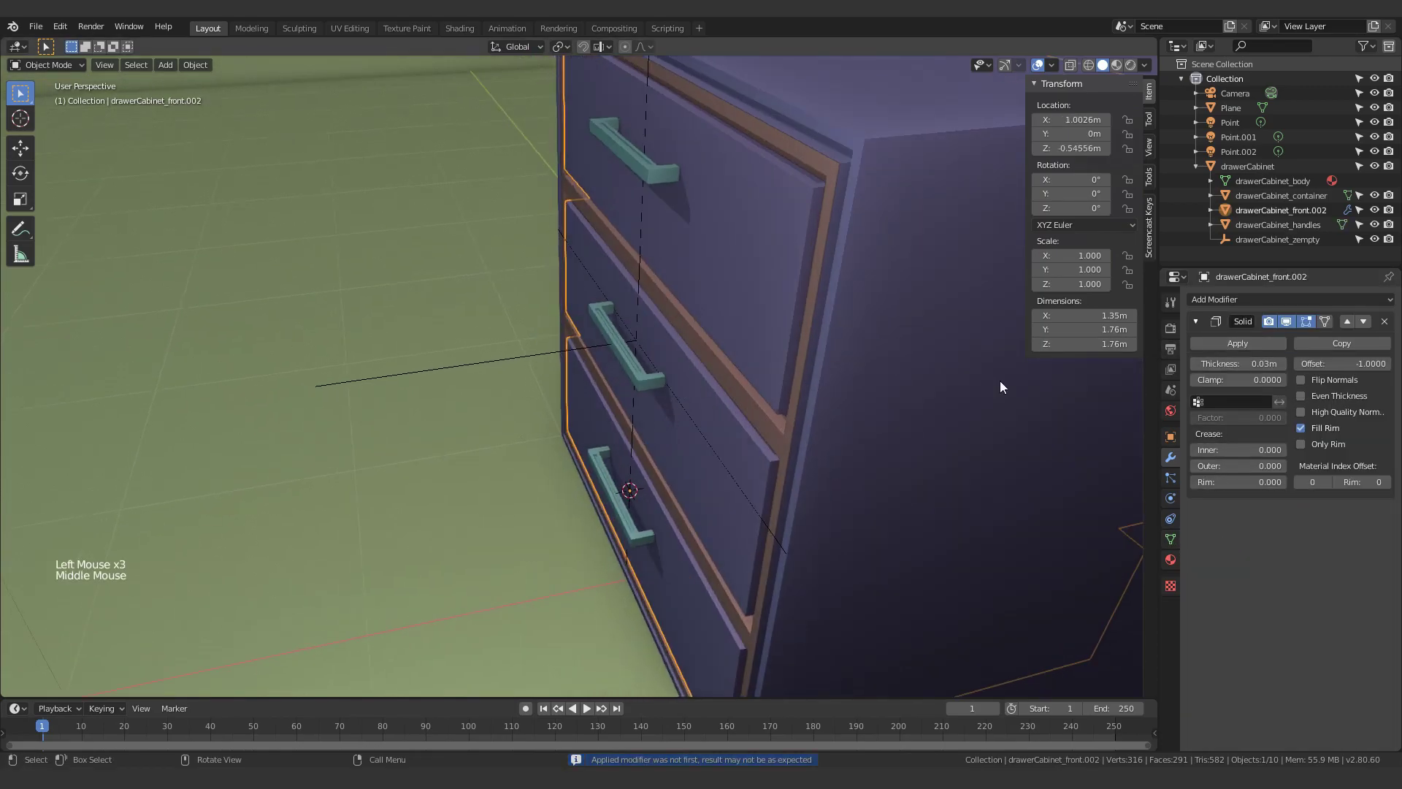
{"action": "key", "text": "g"}
{"action": "left_click", "coordinate": [825, 330]}
{"action": "left_click", "coordinate": [669, 352]}
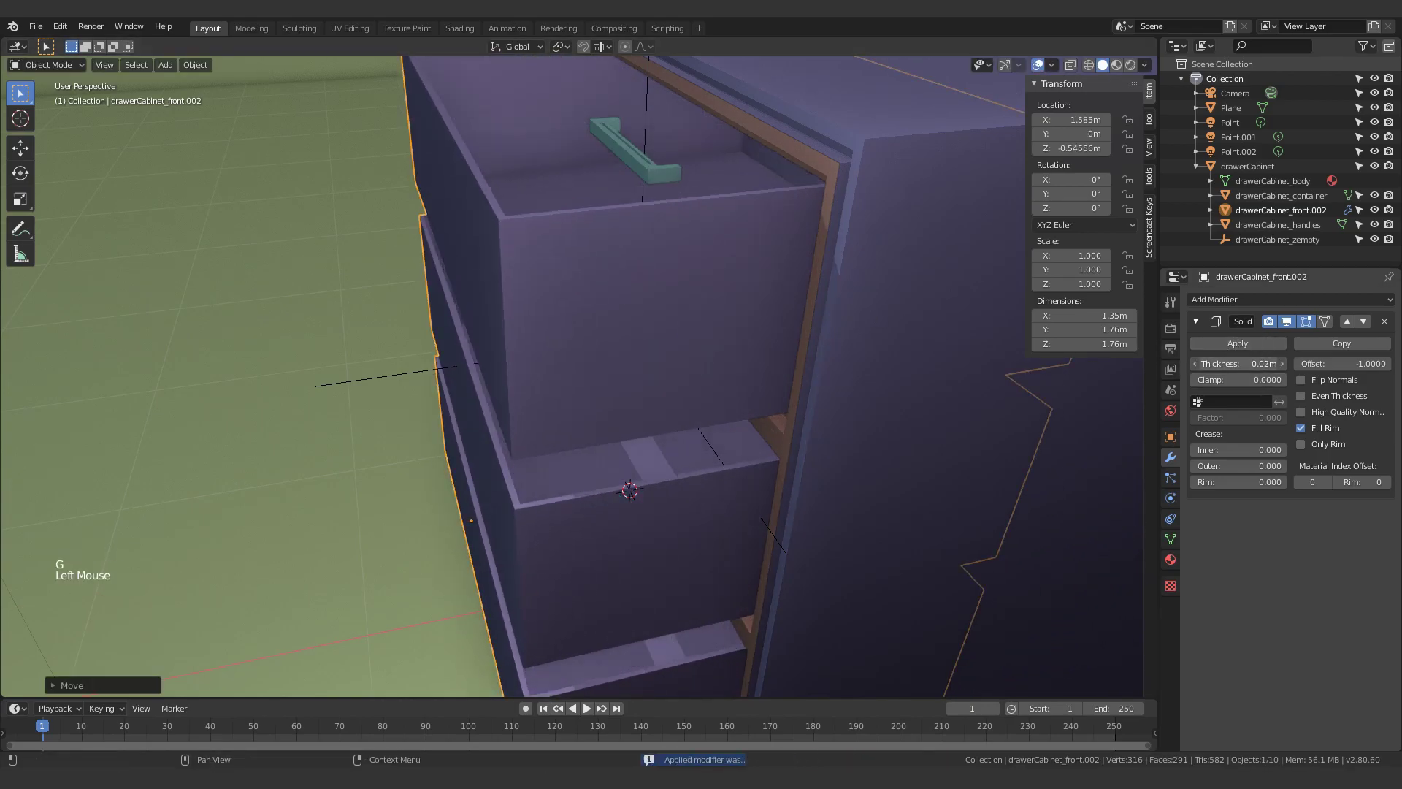
Step: Undo the test move so the drawers stay in place, and enter Edit Mode on their mesh
{"action": "key", "text": "ctrl+z"}
{"action": "key", "text": "ctrl+z"}
{"action": "key", "text": "ctrl+z"}
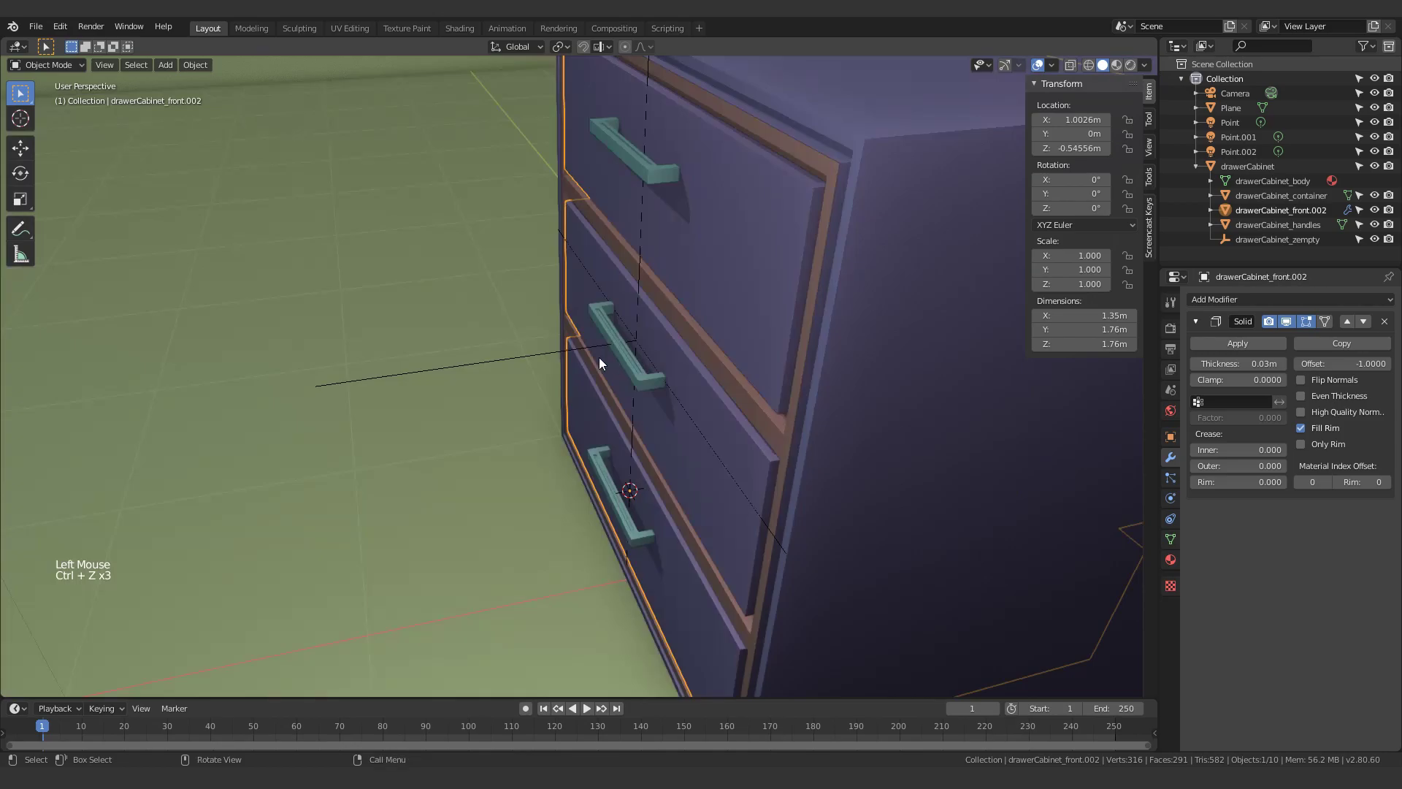
{"action": "middle_click_drag", "start_coordinate": [595, 411], "coordinate": [601, 366], "text": "shift"}
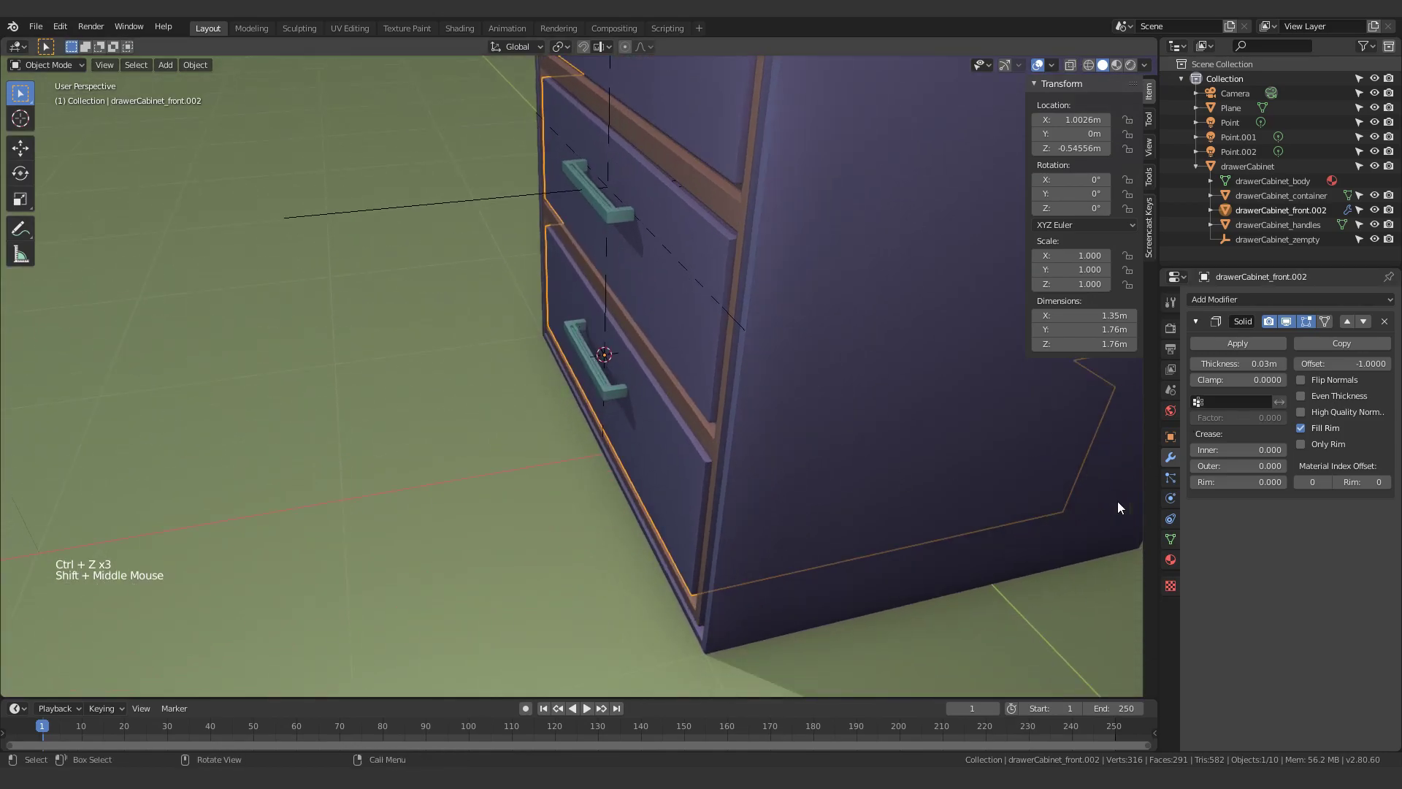
{"action": "key", "text": "Tab"}
Step: Separate the drawer mesh by loose parts into drawerCabinet_front.000, .001 and .002
{"action": "key", "text": "a"}
{"action": "key", "text": "a"}
{"action": "key", "text": "a"}
{"action": "key", "text": "a"}
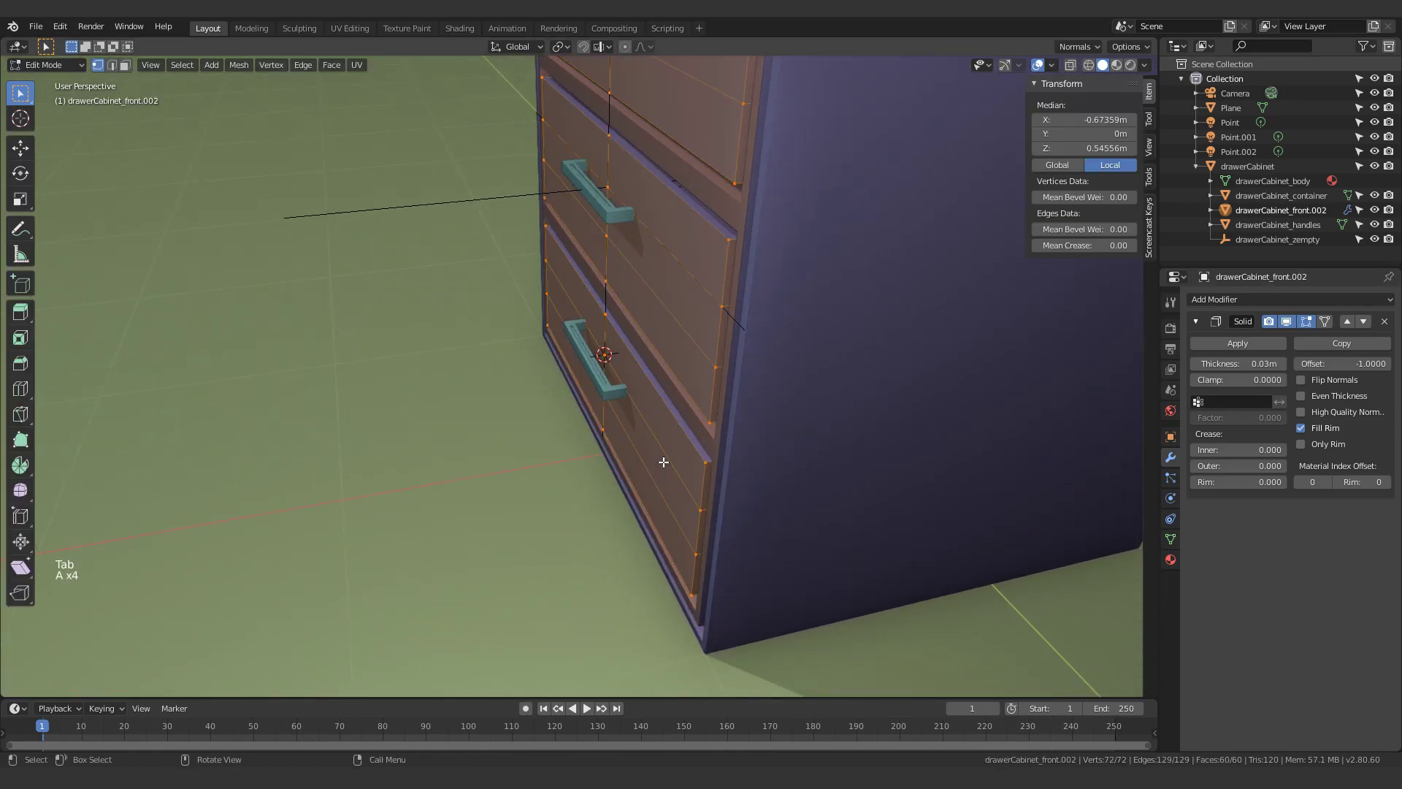
{"action": "key", "text": "p"}
{"action": "left_click", "coordinate": [663, 461]}
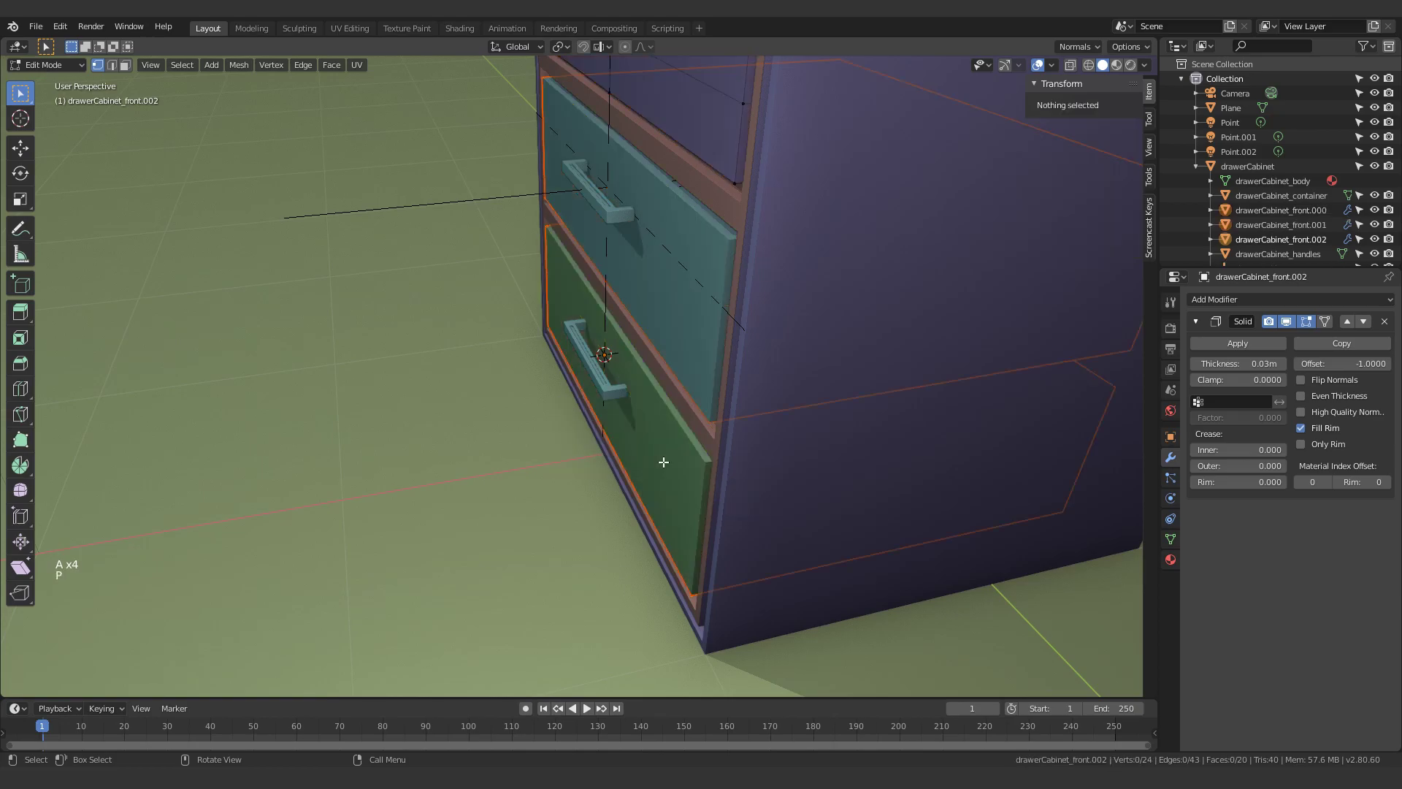
{"action": "key", "text": "Tab"}
Step: Separate drawerCabinet_handles by loose parts into individual handle objects
{"action": "left_click", "coordinate": [607, 399]}
{"action": "middle_click_drag", "start_coordinate": [604, 401], "coordinate": [652, 427], "text": "shift"}
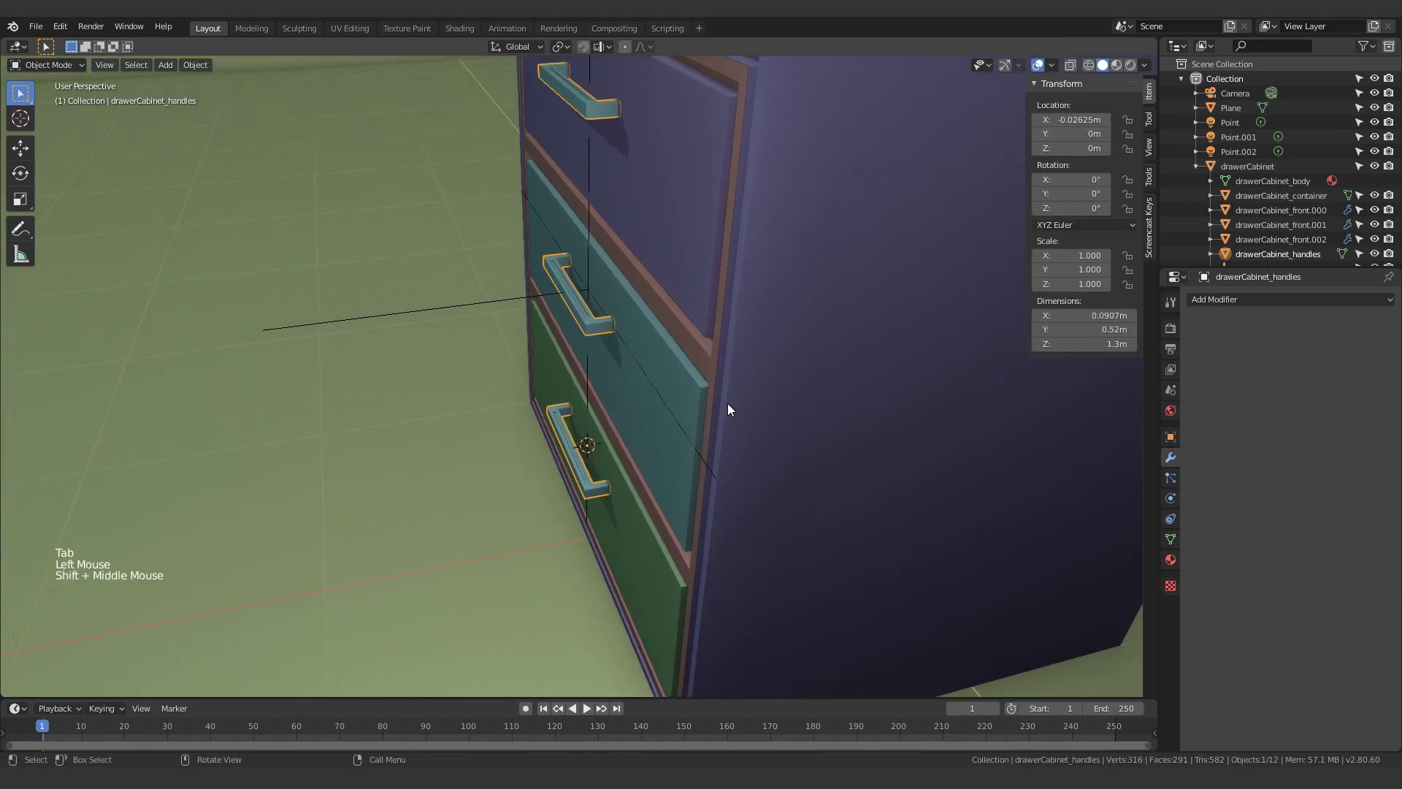
{"action": "key", "text": "Tab"}
{"action": "key", "text": "p"}
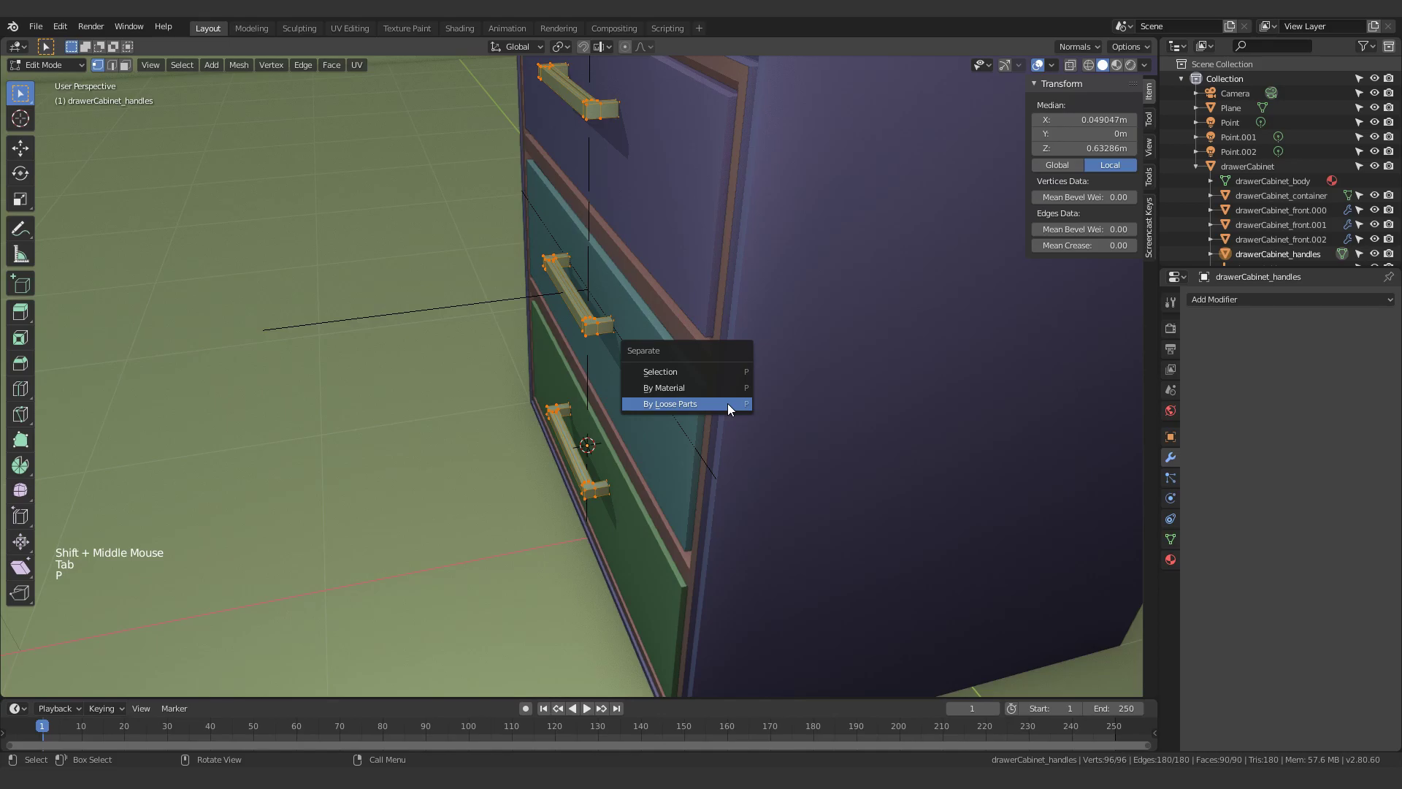
{"action": "left_click", "coordinate": [728, 404]}
{"action": "key", "text": "Tab"}
Step: Select the bottom drawer's handle, with the bottom drawer box as the active object
{"action": "left_click", "coordinate": [481, 455]}
{"action": "middle_click_drag", "start_coordinate": [480, 453], "coordinate": [726, 422]}
{"action": "scroll", "coordinate": [808, 392], "scroll_direction": "down", "scroll_amount": 2}
{"action": "scroll", "coordinate": [686, 412], "scroll_direction": "up", "scroll_amount": 2}
{"action": "left_click", "coordinate": [685, 412]}
{"action": "left_click", "coordinate": [633, 464], "text": "shift"}
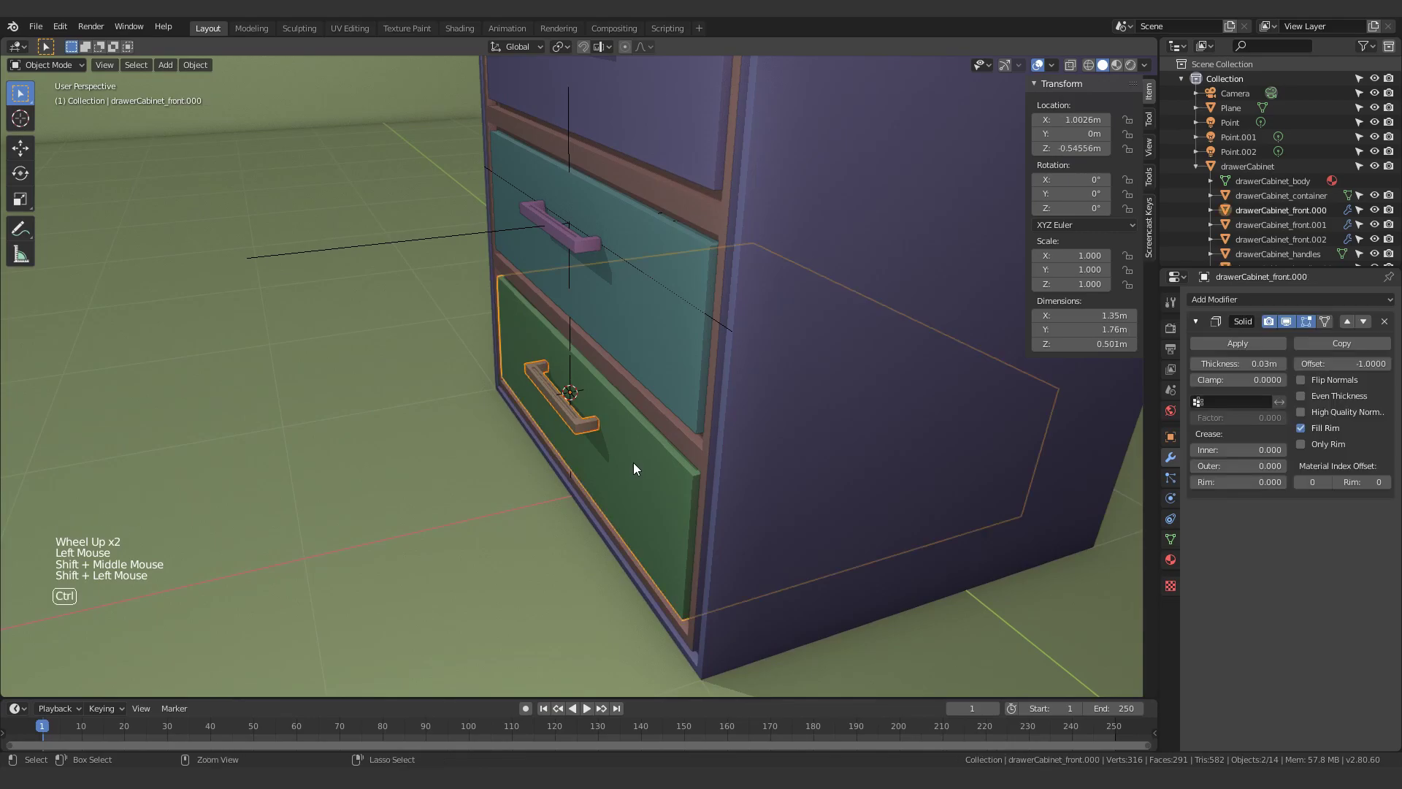
Step: Parent the bottom, middle and top handles to their drawer boxes with Ctrl+P > Object
{"action": "key", "text": "ctrl+p"}
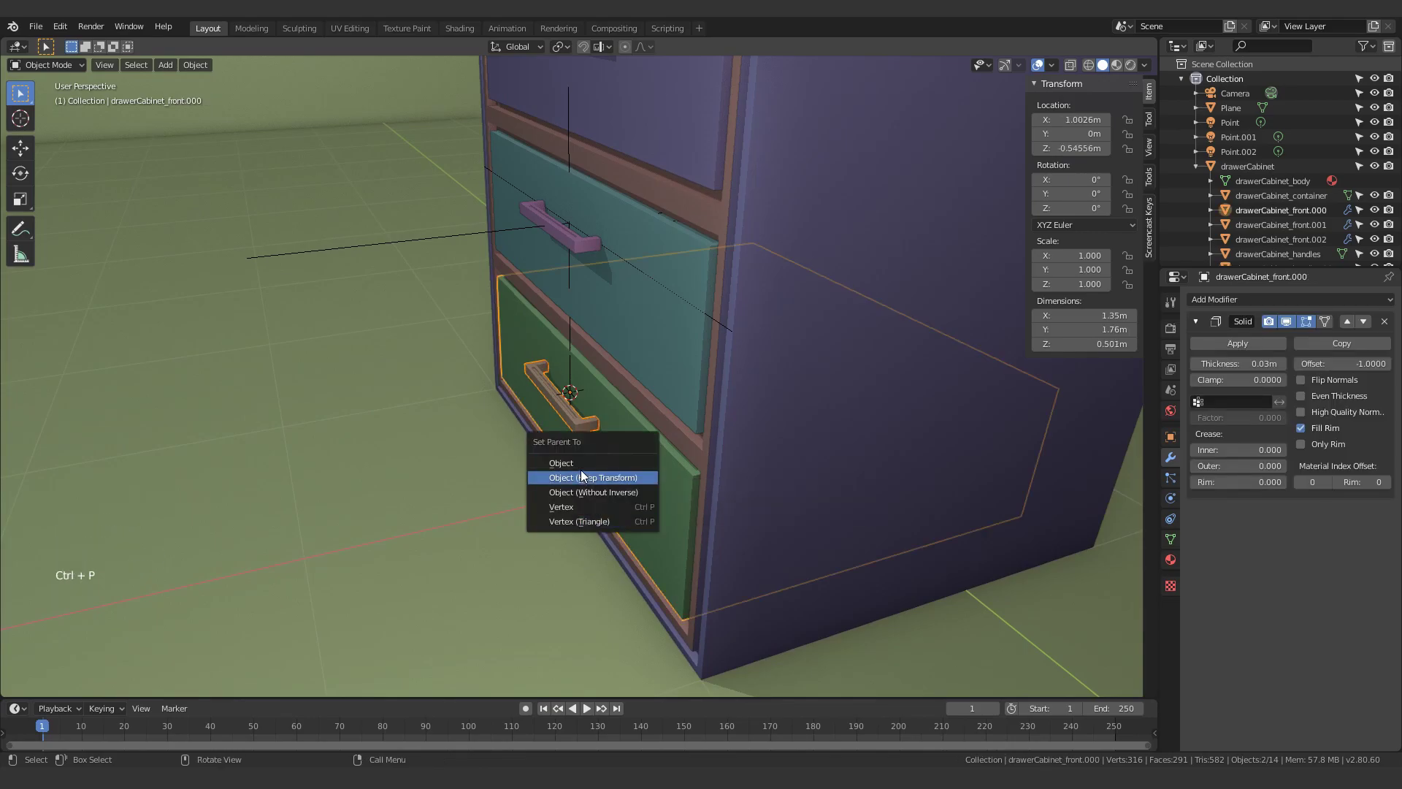
{"action": "left_click", "coordinate": [559, 462]}
{"action": "middle_click_drag", "start_coordinate": [542, 524], "coordinate": [543, 565], "text": "shift"}
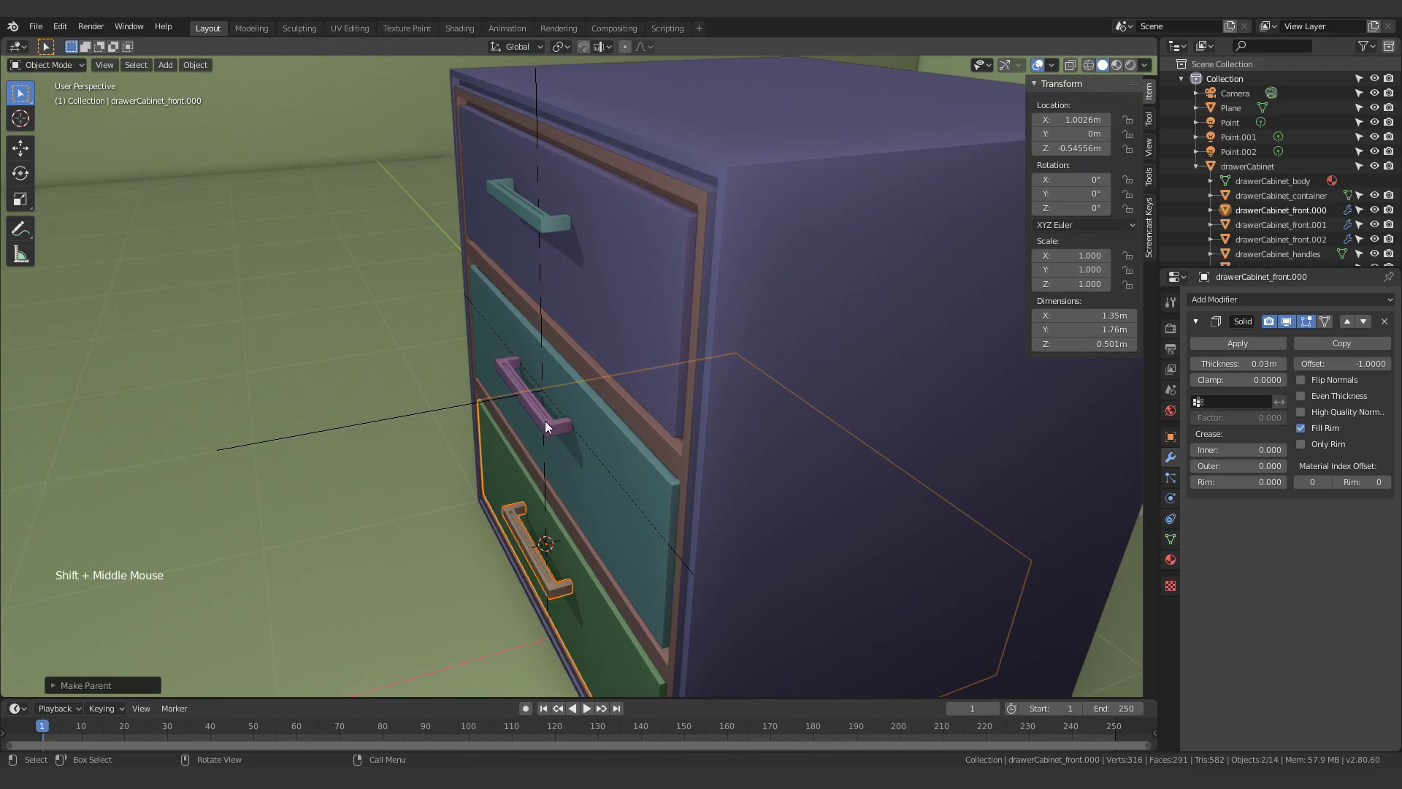
{"action": "left_click", "coordinate": [546, 419]}
{"action": "left_click", "coordinate": [610, 435], "text": "shift"}
{"action": "key", "text": "ctrl+p"}
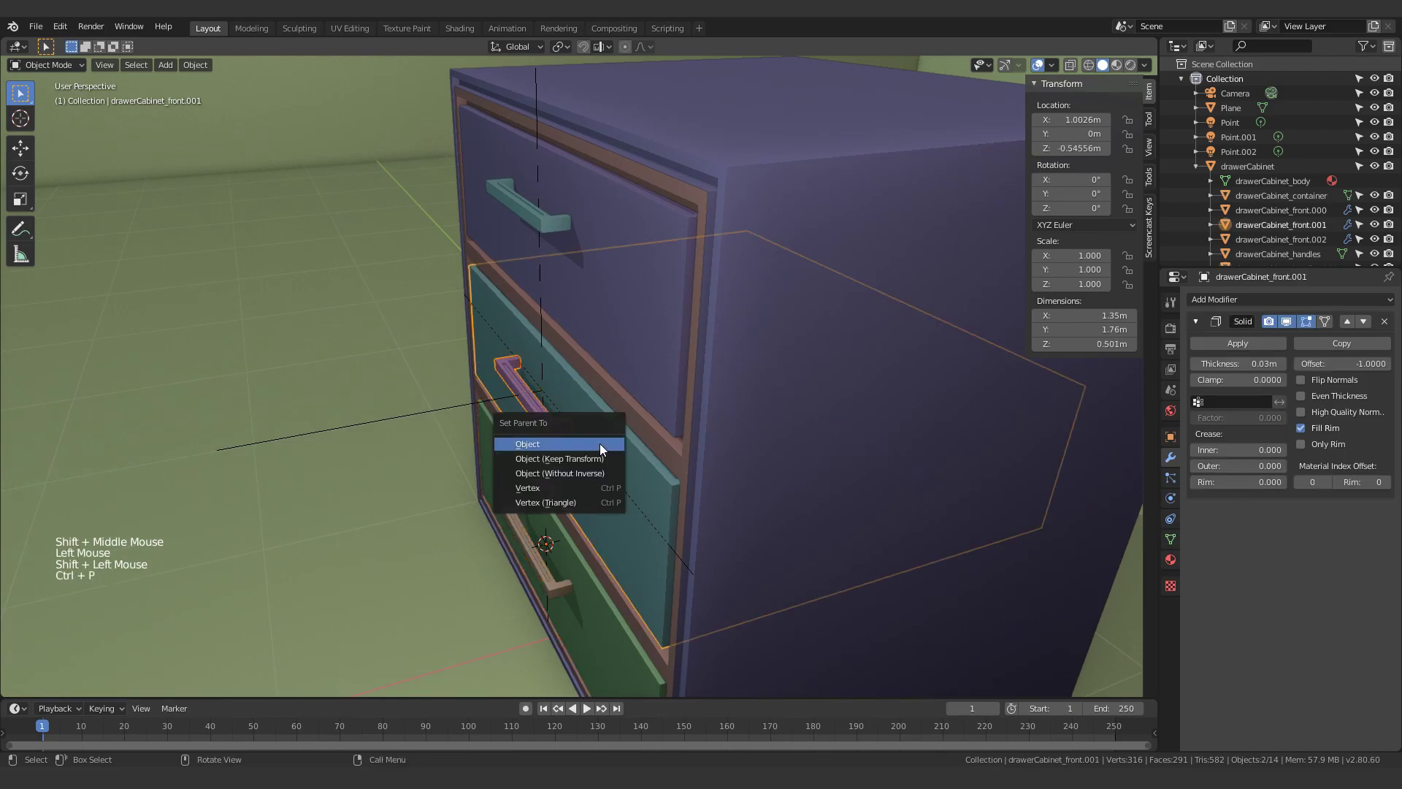
{"action": "left_click", "coordinate": [599, 444]}
{"action": "left_click", "coordinate": [567, 223]}
{"action": "left_click", "coordinate": [612, 225], "text": "shift"}
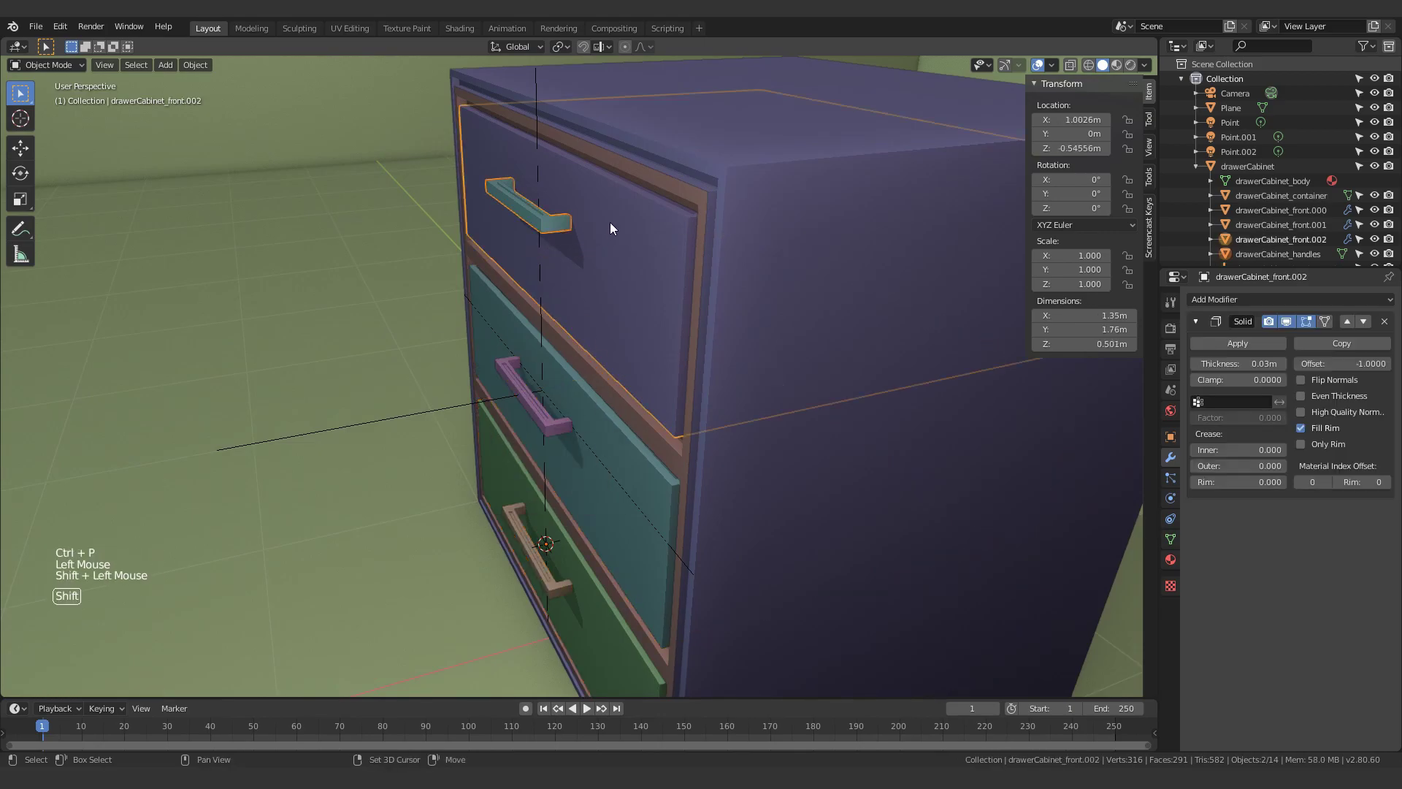
{"action": "key", "text": "ctrl+p"}
{"action": "left_click", "coordinate": [607, 227]}
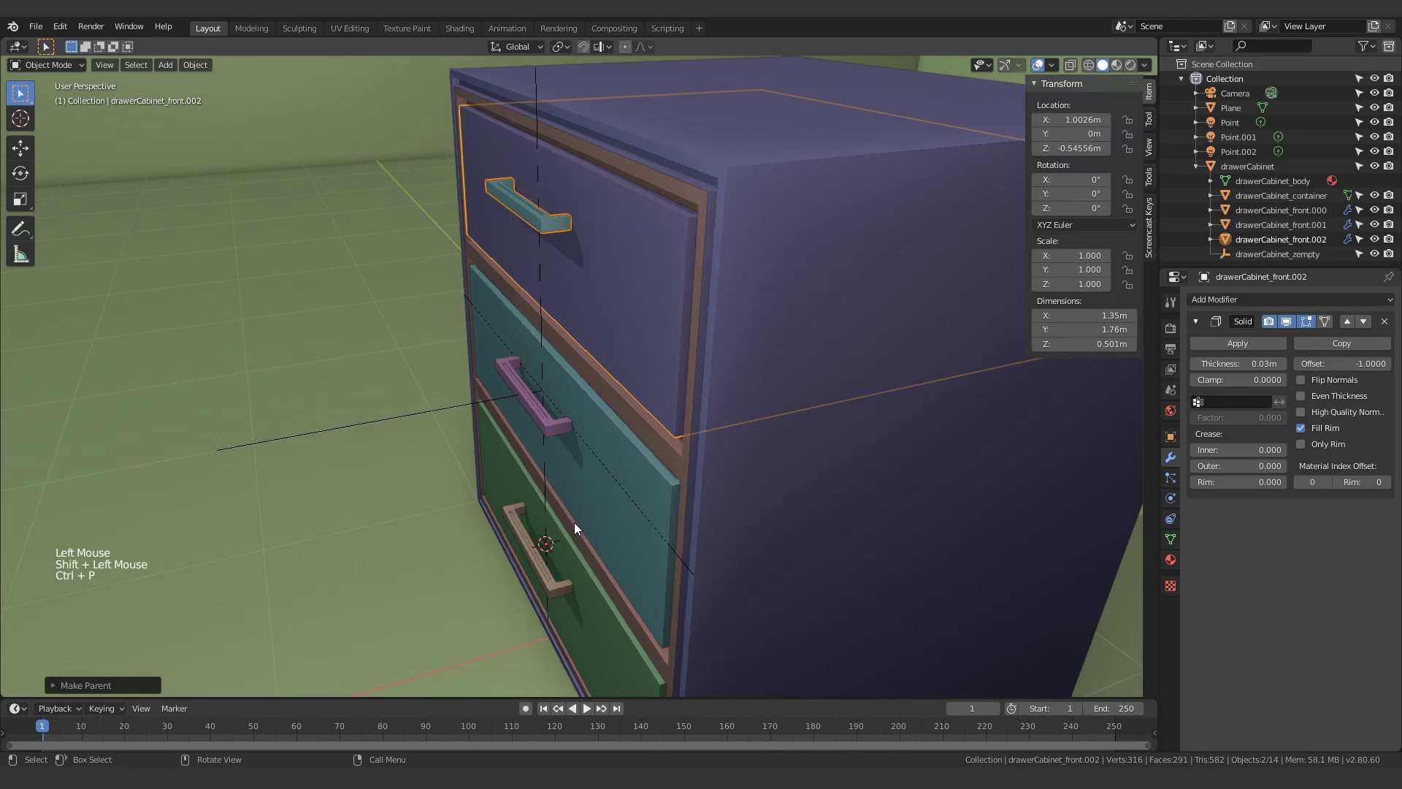
Step: Select the bottom drawer box and start sliding it along the X axis
{"action": "scroll", "coordinate": [576, 519], "scroll_direction": "up", "scroll_amount": 3}
{"action": "middle_click_drag", "start_coordinate": [576, 519], "coordinate": [589, 345], "text": "shift"}
{"action": "left_click", "coordinate": [655, 458]}
{"action": "scroll", "coordinate": [654, 458], "scroll_direction": "down", "scroll_amount": 2}
{"action": "key", "text": "g"}
{"action": "key", "text": "x"}
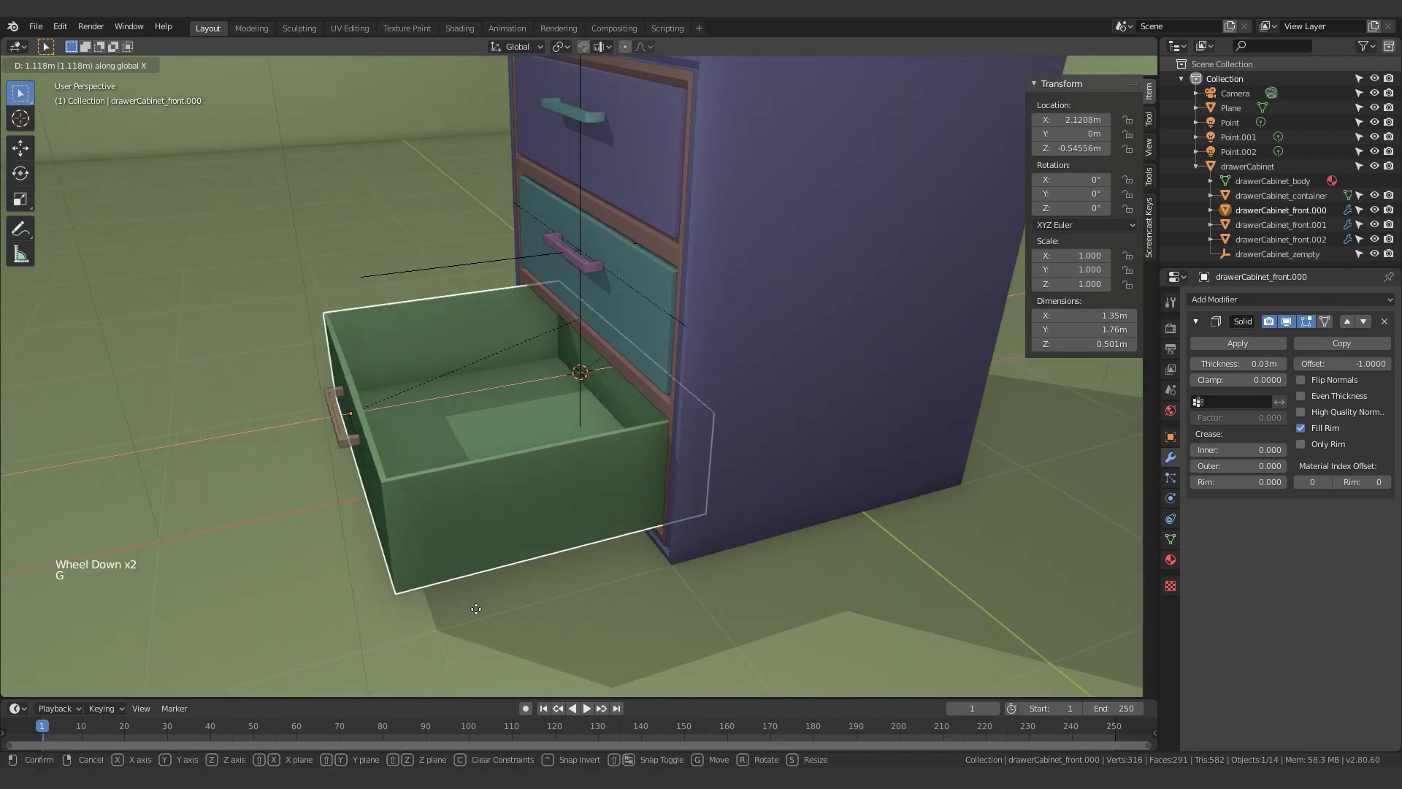
{"action": "left_click", "coordinate": [363, 624]}
{"action": "middle_click_drag", "start_coordinate": [363, 624], "coordinate": [583, 547]}
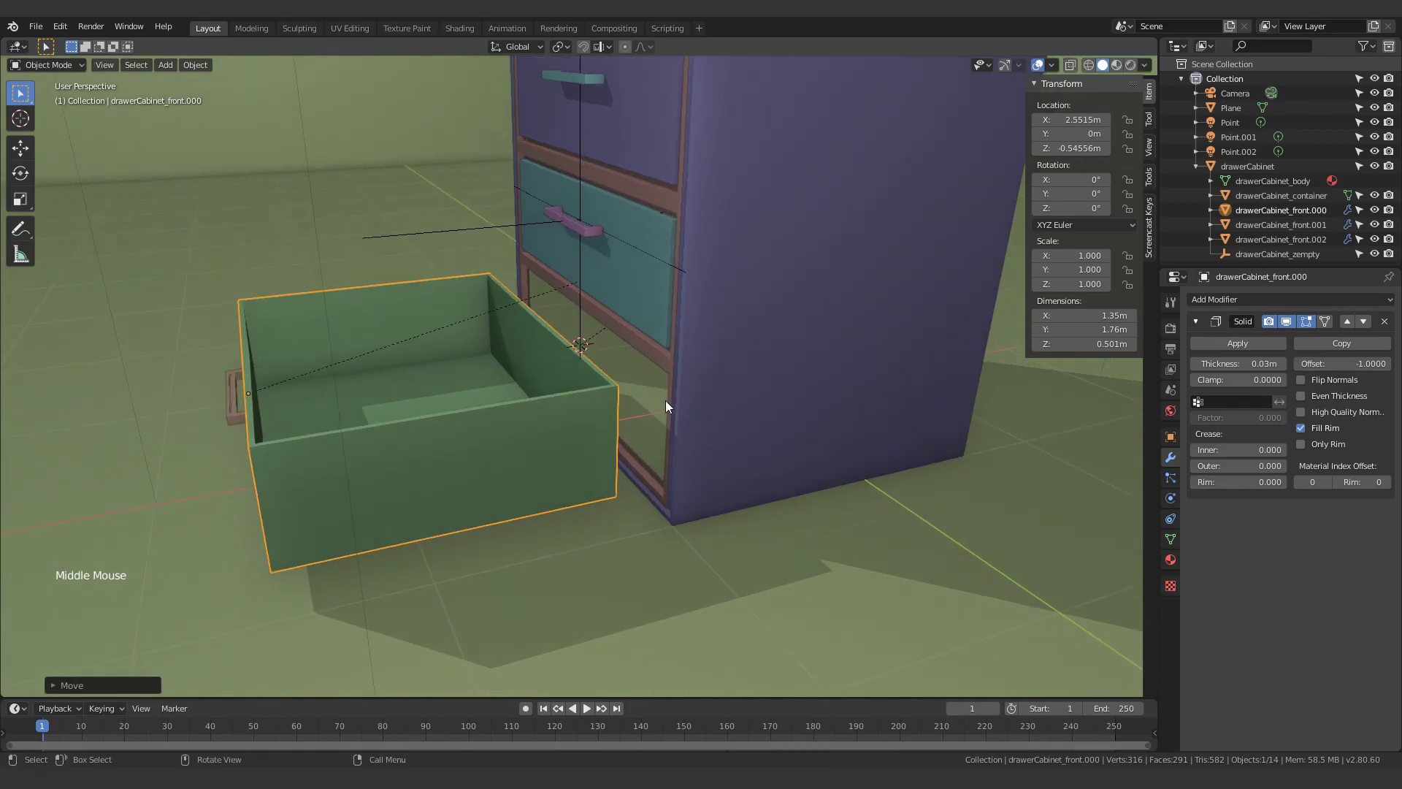
{"action": "key", "text": "z"}
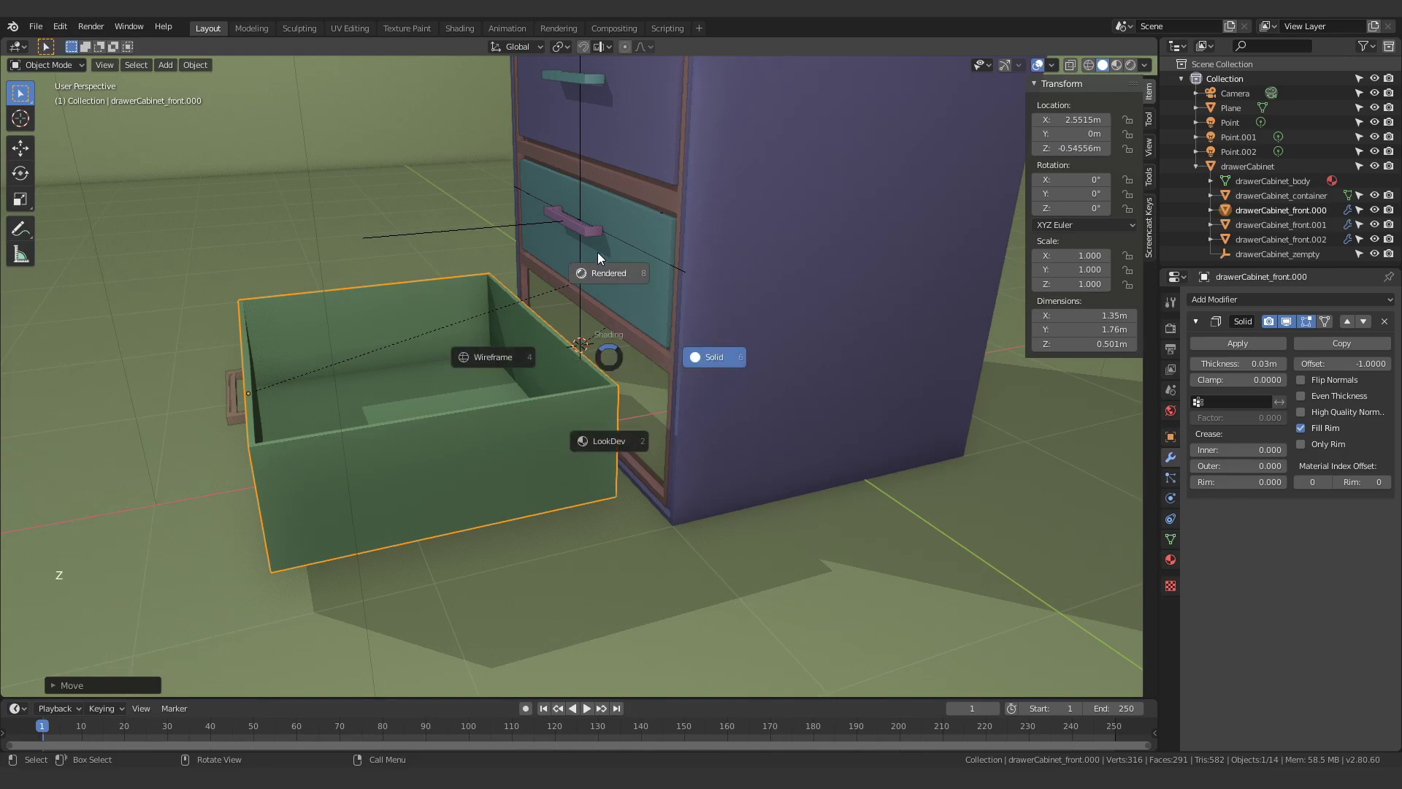
{"action": "left_click", "coordinate": [597, 257]}
{"action": "key", "text": "z"}
{"action": "left_click", "coordinate": [755, 427]}
{"action": "key", "text": "g"}
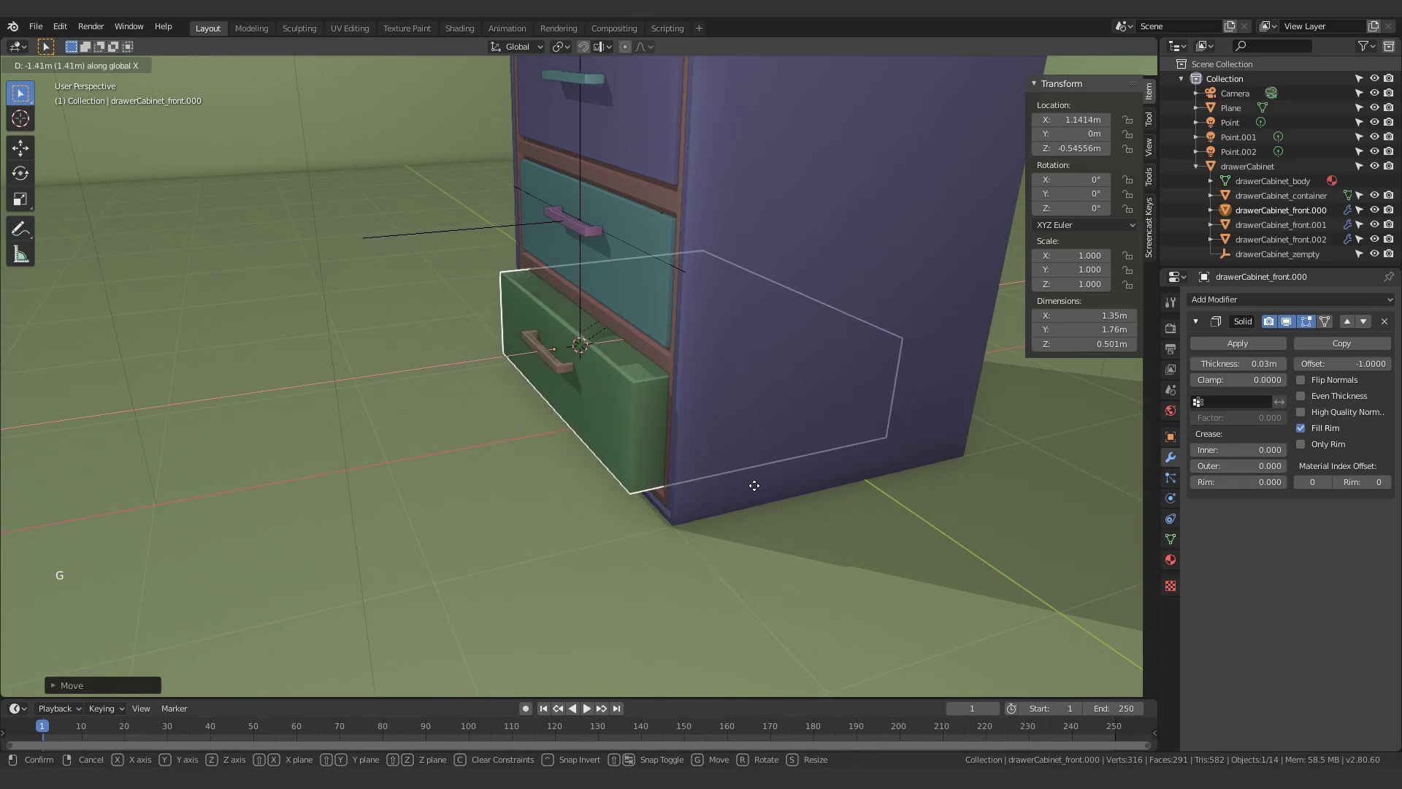
{"action": "right_click", "coordinate": [755, 485]}
{"action": "key", "text": "ctrl+z"}
{"action": "key", "text": "Tab"}
{"action": "key", "text": "Tab"}
{"action": "mouse_move", "coordinate": [595, 369]}
{"action": "middle_mouse_down", "text": "shift"}
{"action": "mouse_move", "coordinate": [626, 448]}
{"action": "mouse_move", "coordinate": [657, 407]}
{"action": "mouse_move", "coordinate": [622, 374]}
{"action": "middle_mouse_up", "text": "shift"}
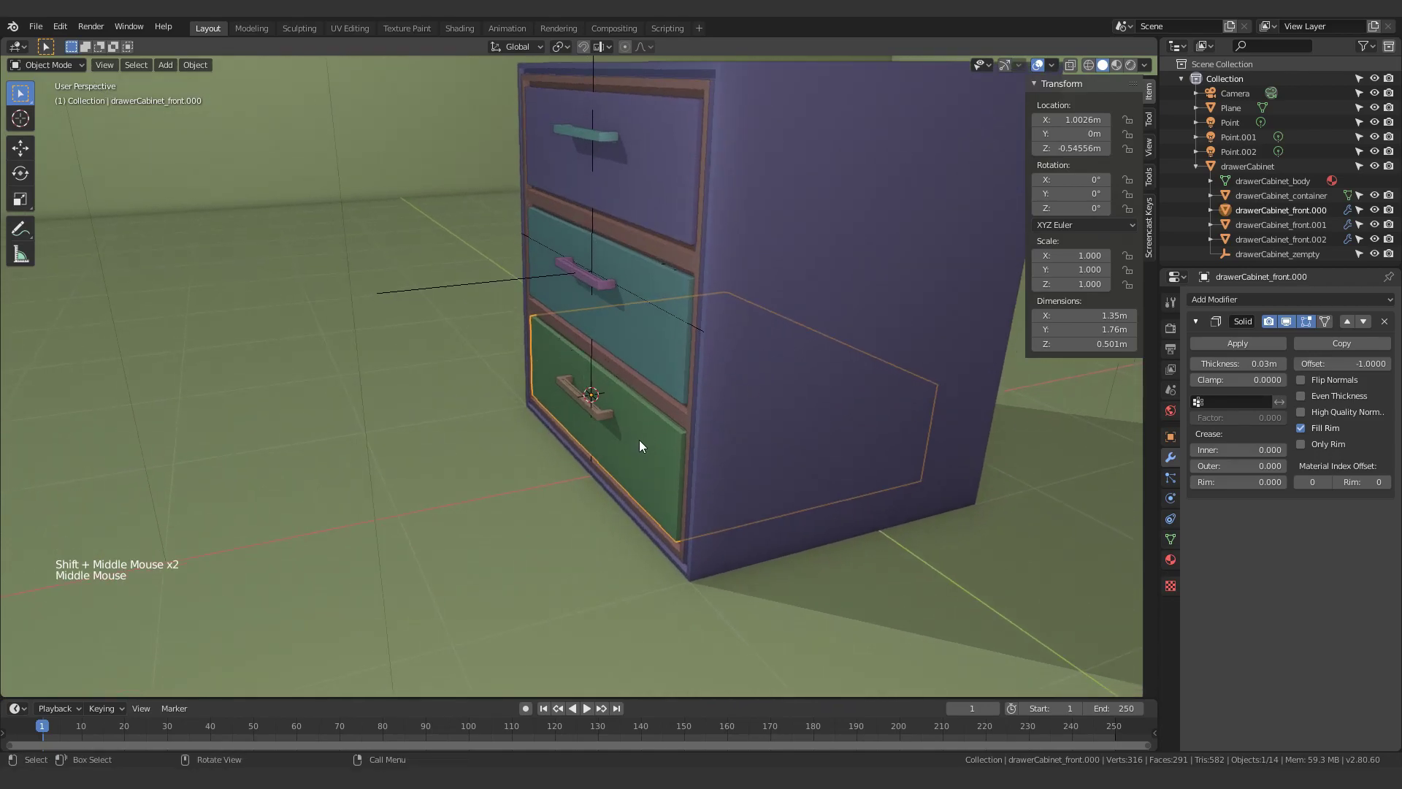
Step: Apply All Transforms to Deltas on the bottom drawer, then test-slide it and cancel
{"action": "key", "text": "ctrl+a"}
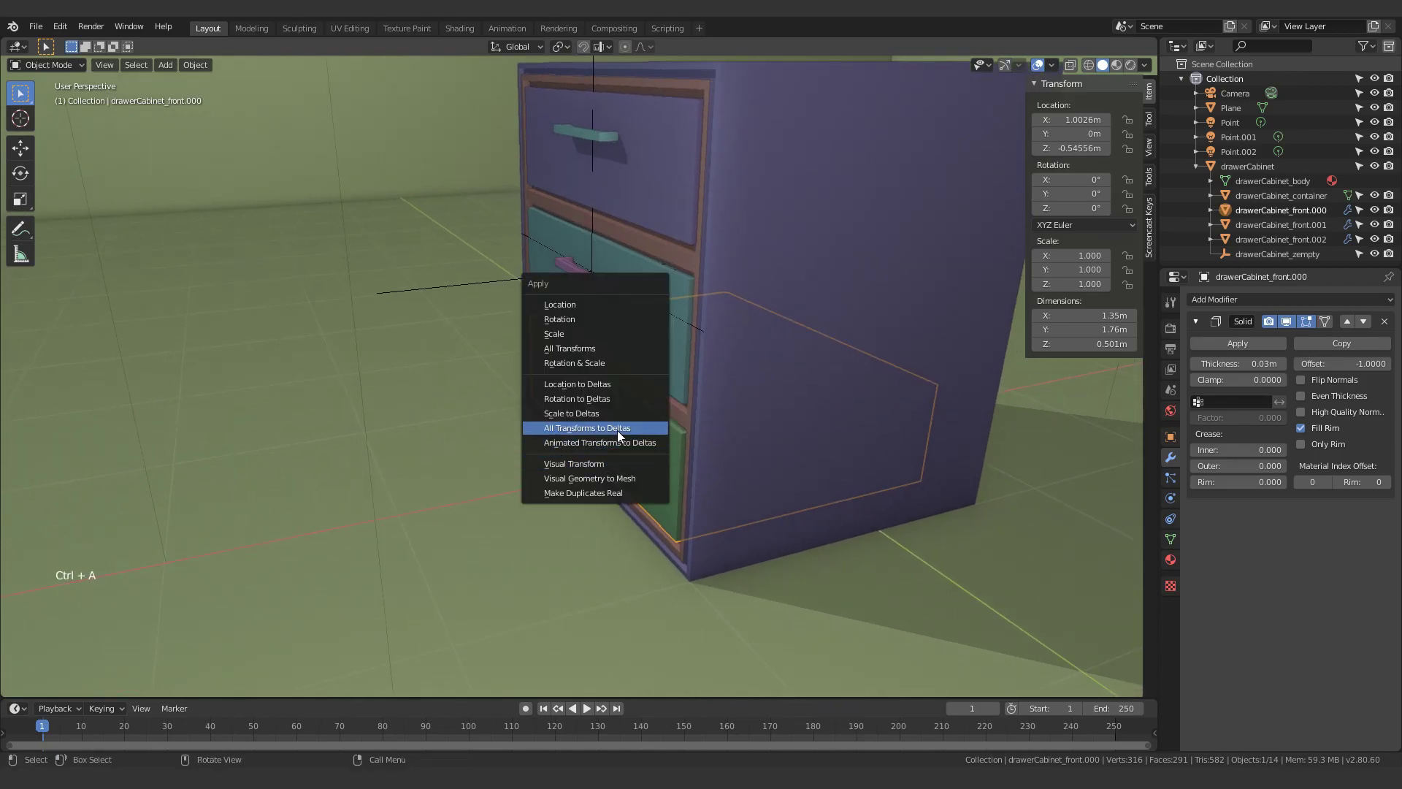
{"action": "left_click", "coordinate": [624, 430]}
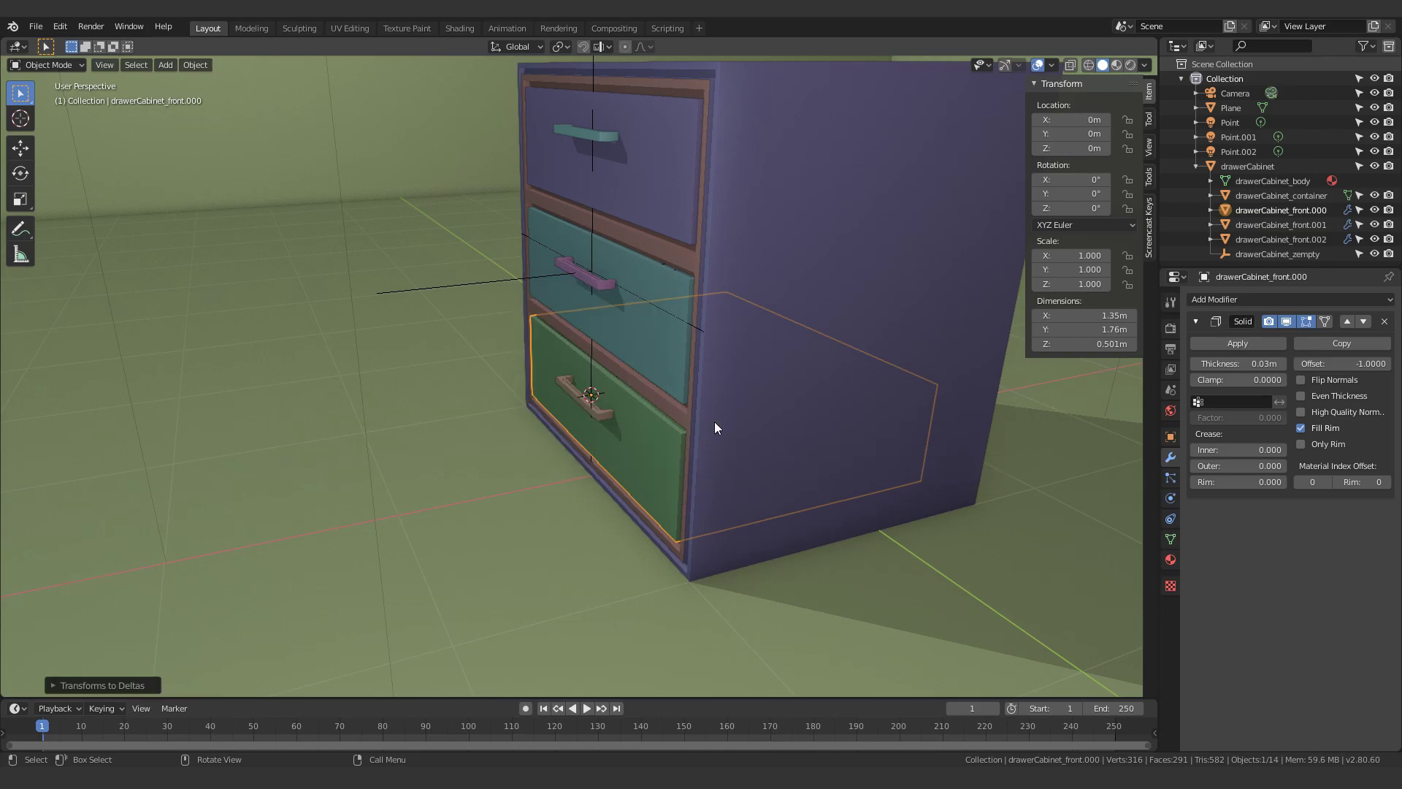
{"action": "middle_click_drag", "start_coordinate": [806, 482], "coordinate": [718, 522]}
{"action": "left_click", "coordinate": [721, 549]}
{"action": "key", "text": "g"}
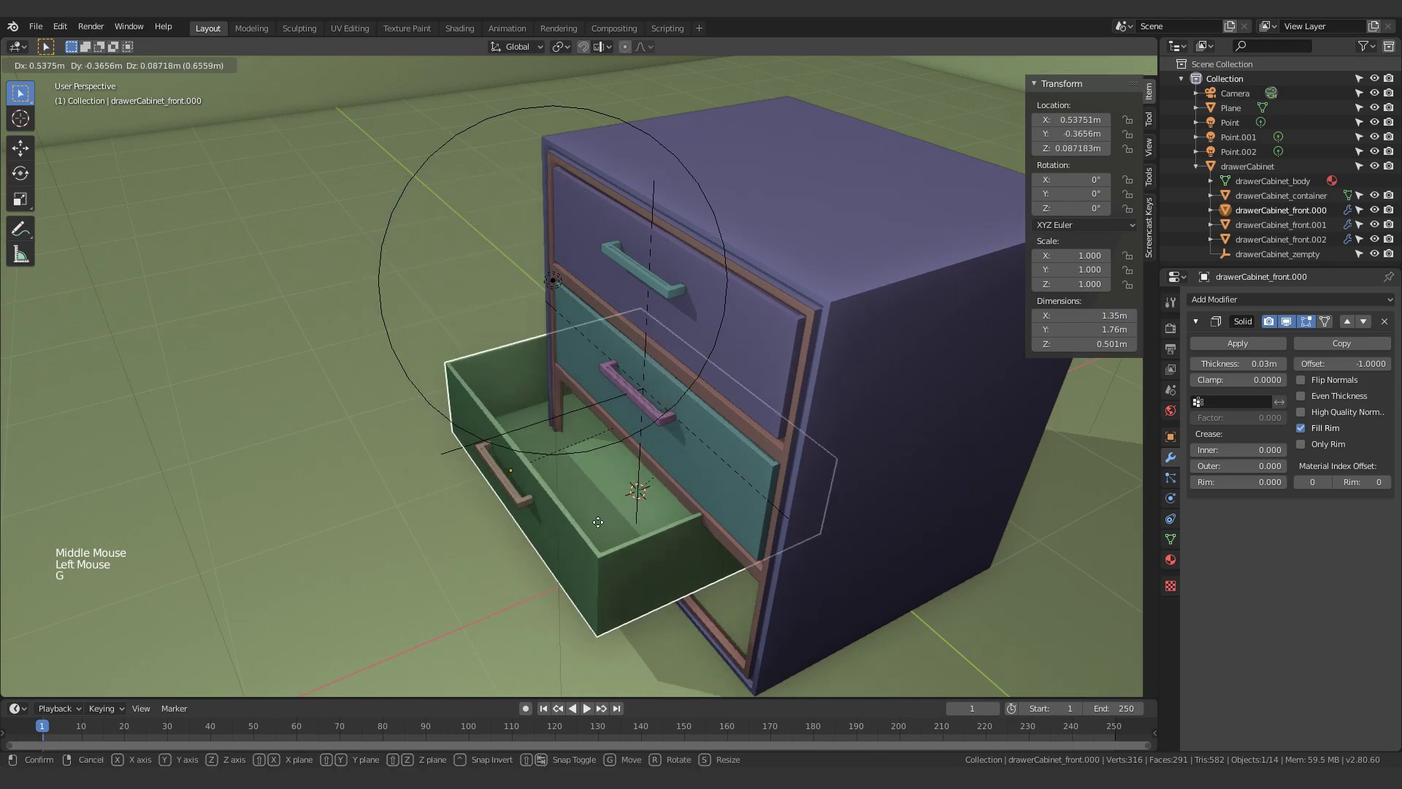
{"action": "key", "text": "Escape"}
Step: Orbit down to floor level and pan the cabinet upward to inspect it
{"action": "middle_click_drag", "start_coordinate": [649, 503], "coordinate": [674, 386]}
{"action": "scroll", "coordinate": [616, 241], "scroll_direction": "up", "scroll_amount": 1}
{"action": "scroll", "coordinate": [632, 309], "scroll_direction": "up", "scroll_amount": 2}
{"action": "scroll", "coordinate": [632, 353], "scroll_direction": "down", "scroll_amount": 2}
{"action": "scroll", "coordinate": [674, 386], "scroll_direction": "down", "scroll_amount": 1}
{"action": "middle_click_drag", "start_coordinate": [743, 512], "coordinate": [798, 416], "text": "shift"}
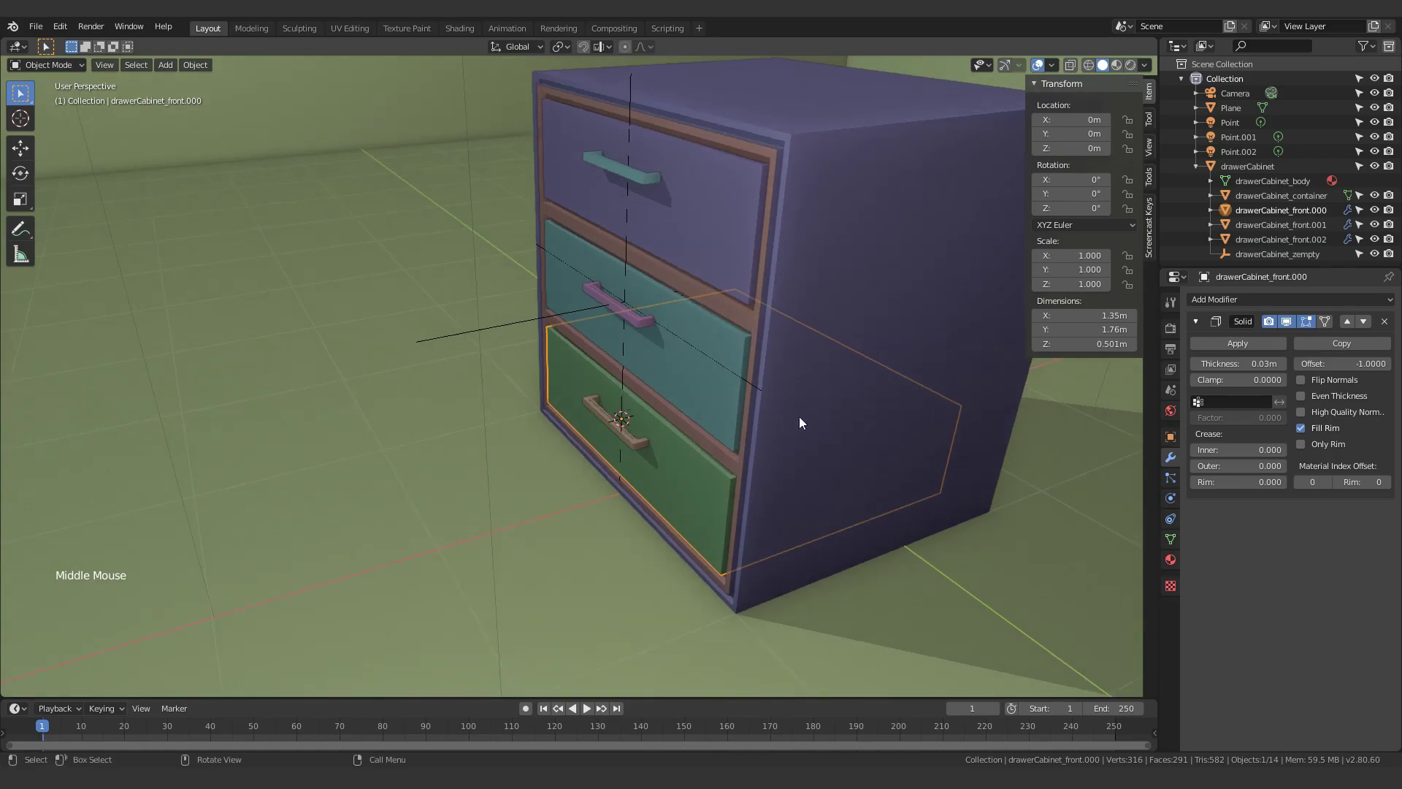
Step: Lock the bottom drawer's Location Y and Z, then test-slide it along X and cancel
{"action": "middle_click_drag", "start_coordinate": [967, 260], "coordinate": [1040, 187], "text": "shift"}
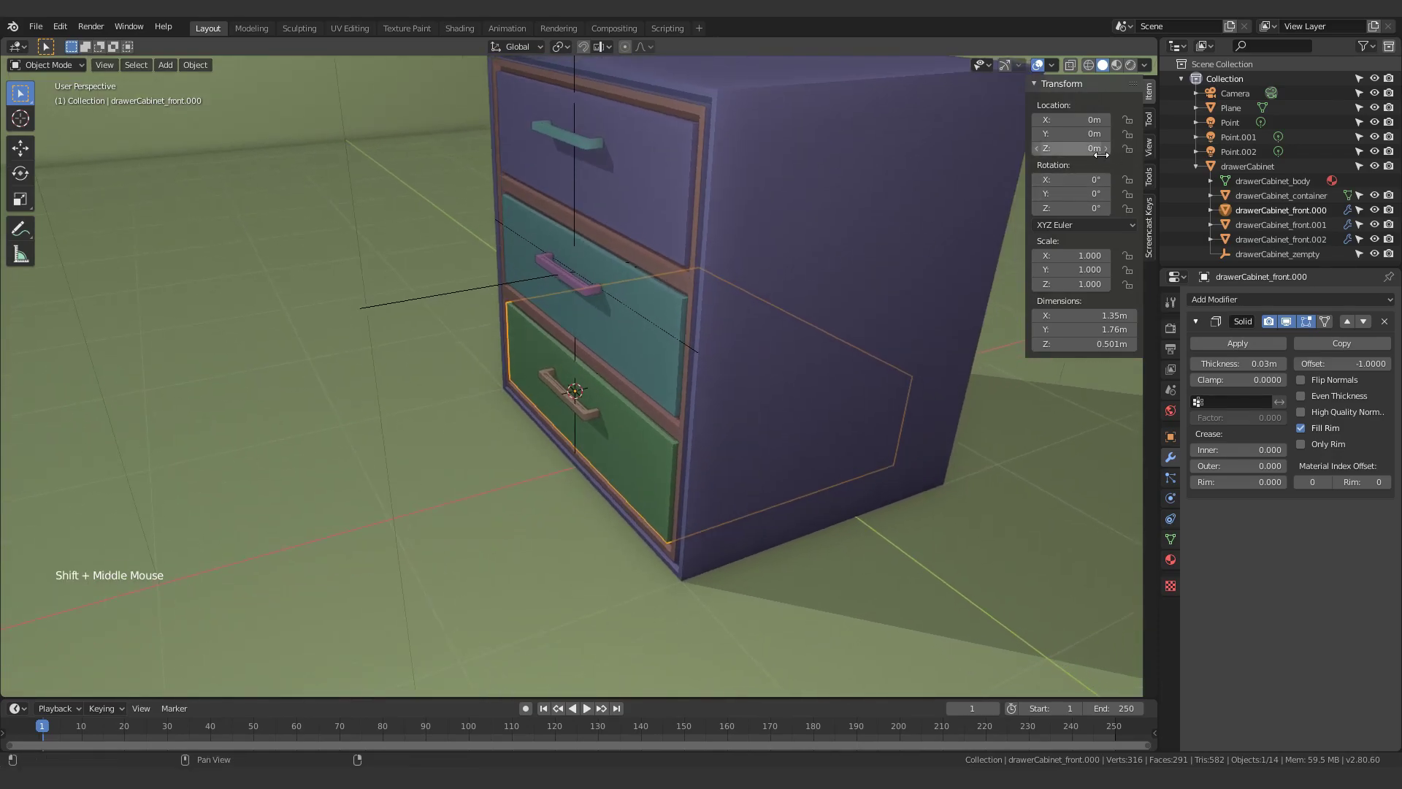
{"action": "left_click", "coordinate": [1128, 133]}
{"action": "left_click", "coordinate": [1128, 148]}
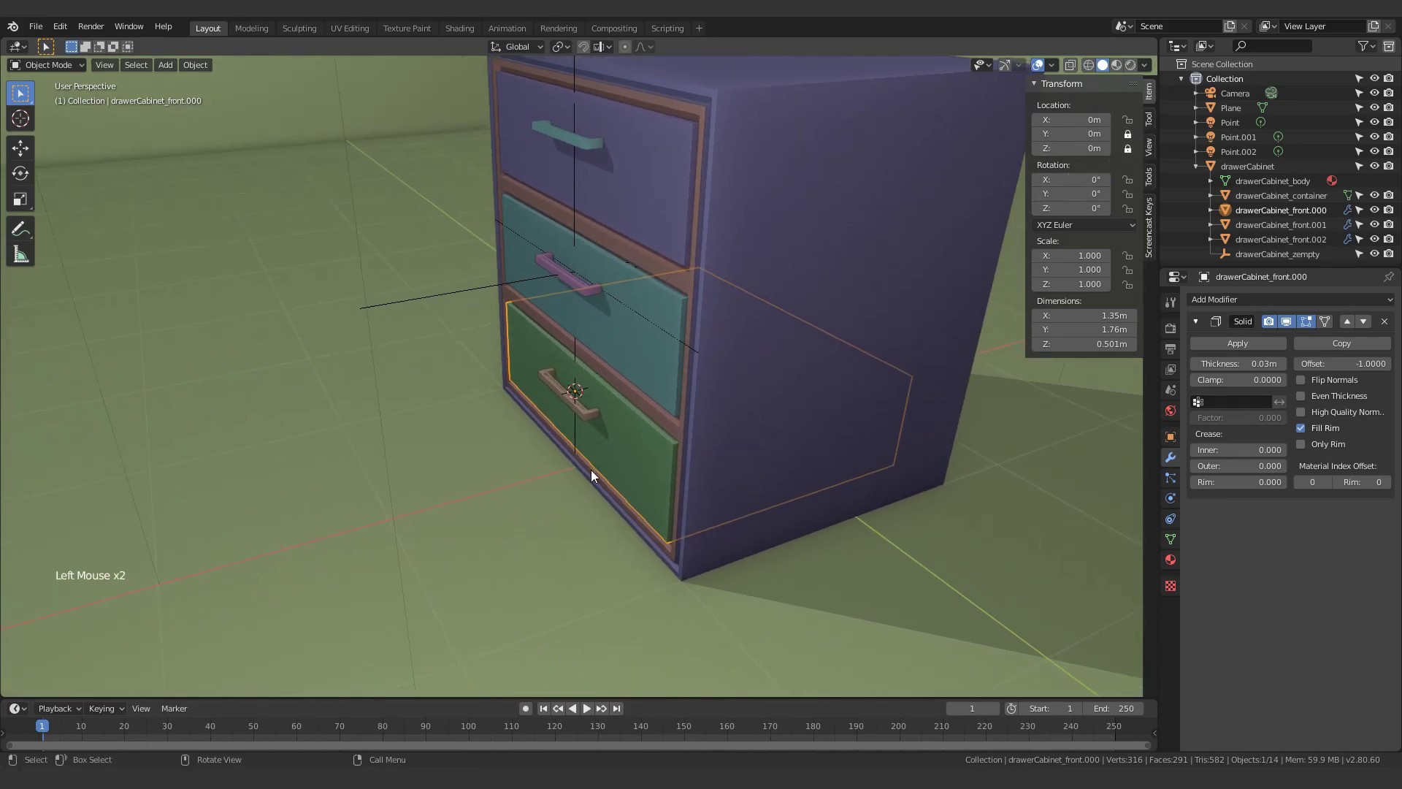
{"action": "key", "text": "g"}
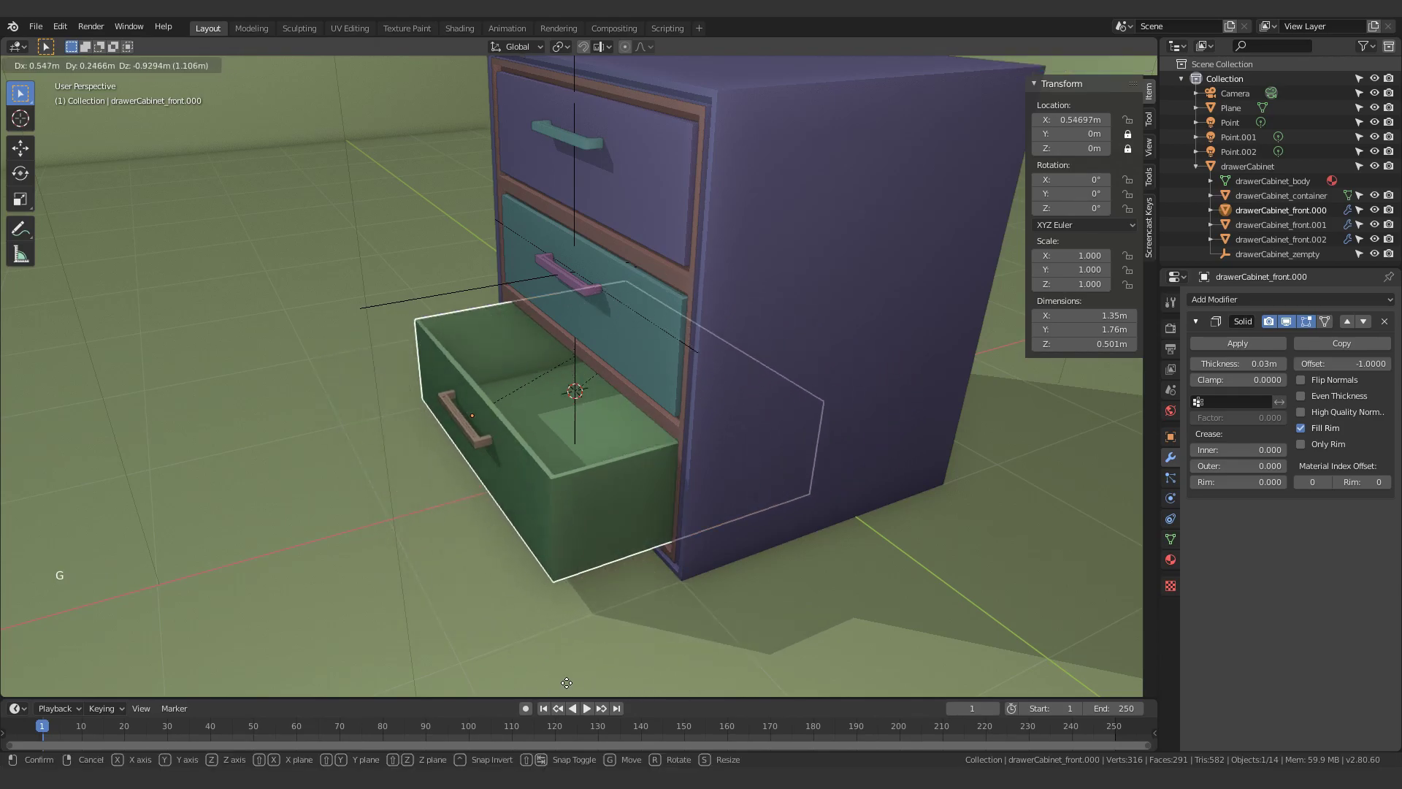
{"action": "right_click", "coordinate": [653, 284]}
Step: Inspect the transform values of the middle and top drawer boxes
{"action": "left_click", "coordinate": [756, 253]}
{"action": "left_click", "coordinate": [756, 253]}
{"action": "left_click", "coordinate": [756, 253]}
{"action": "left_click", "coordinate": [756, 253]}
{"action": "left_click", "coordinate": [660, 148]}
{"action": "middle_click_drag", "start_coordinate": [673, 235], "coordinate": [663, 365], "text": "shift"}
Step: Reselect the bottom drawer and slide it out to X 0.92343 m
{"action": "left_click", "coordinate": [776, 296]}
{"action": "scroll", "coordinate": [775, 296], "scroll_direction": "down", "scroll_amount": 2}
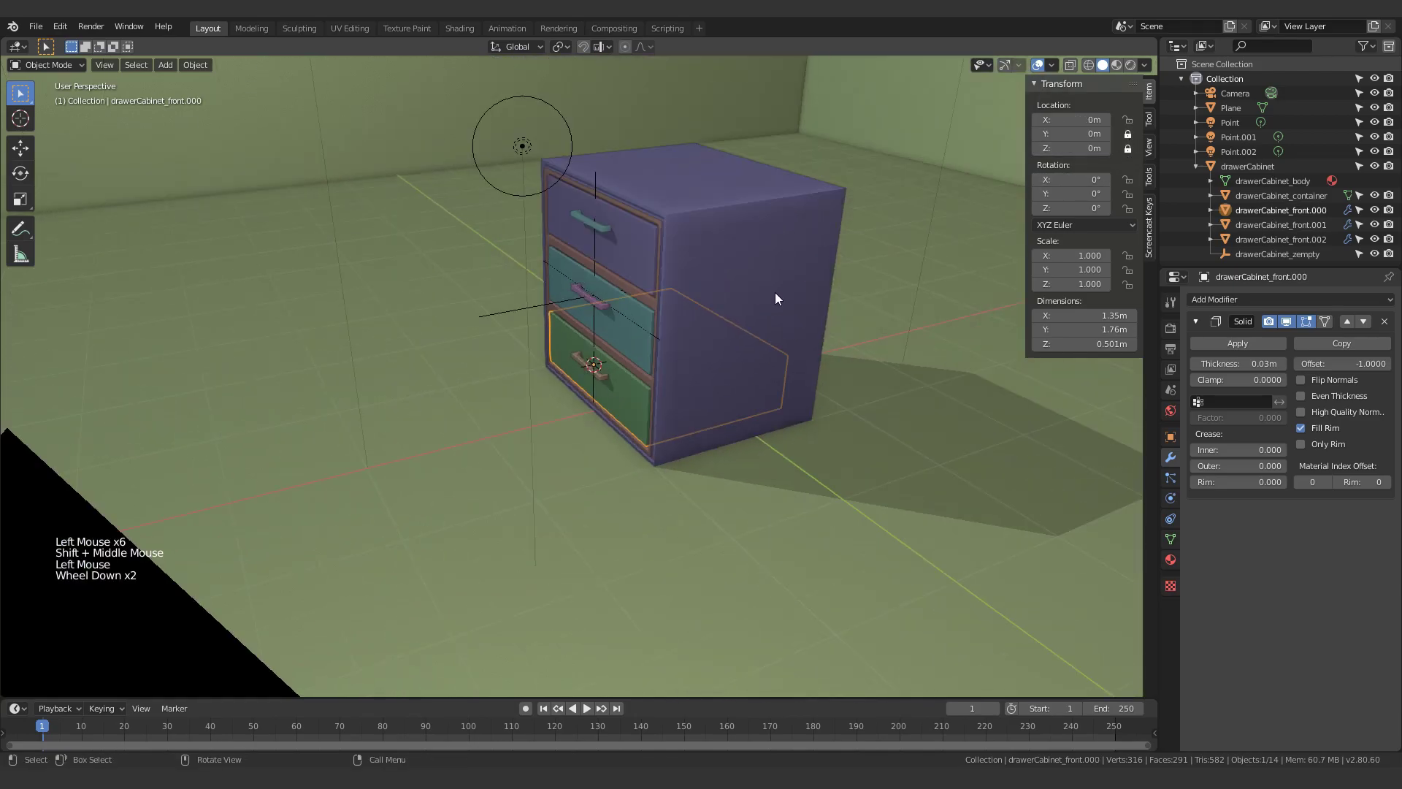
{"action": "scroll", "coordinate": [621, 407], "scroll_direction": "up", "scroll_amount": 2}
{"action": "key", "text": "g"}
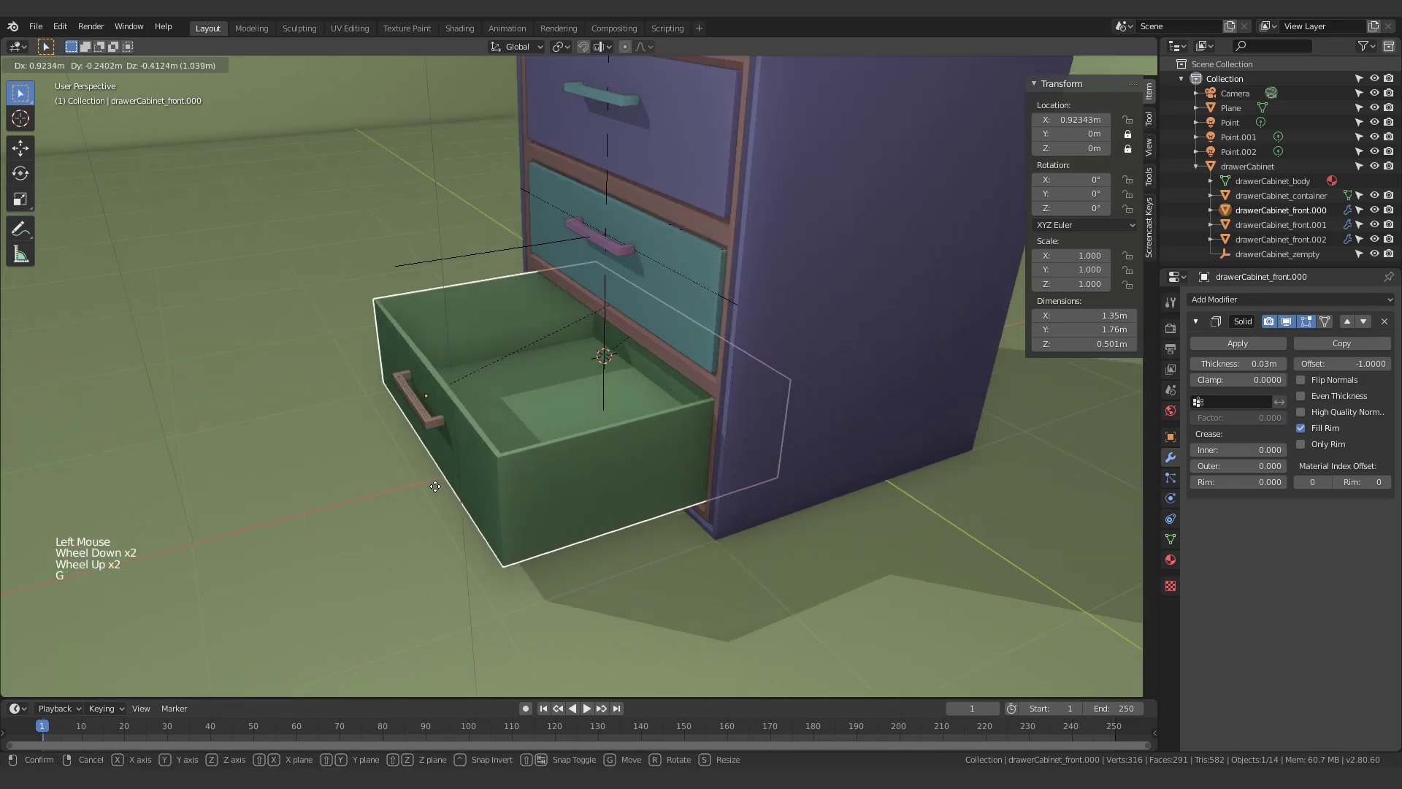